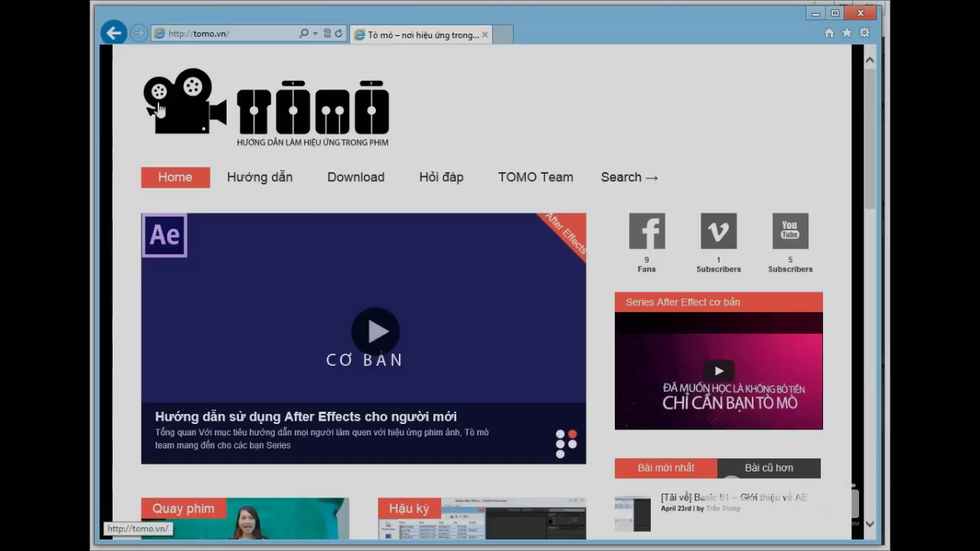
Open the tomo.vn green-screen keying footage post and start its download.
{"action": "left_click", "coordinate": [350, 185]}
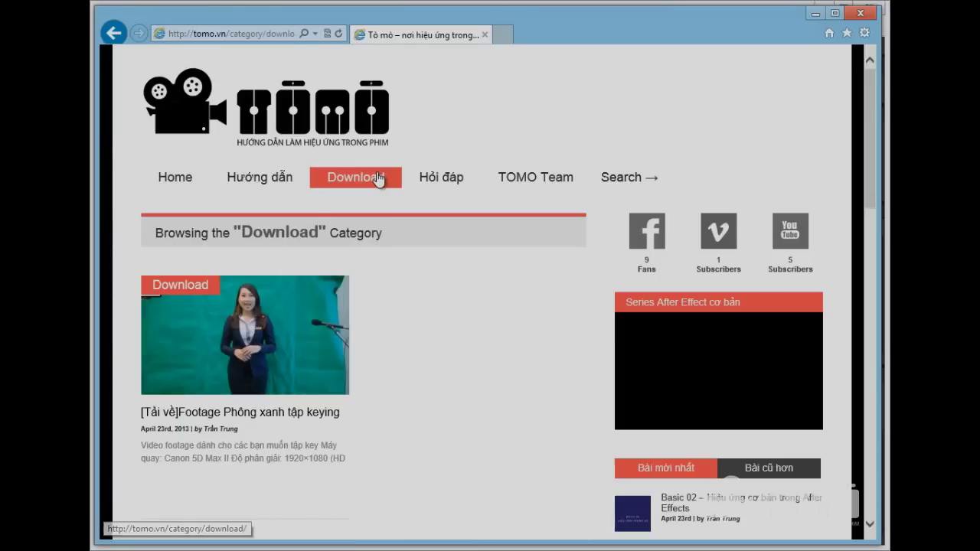
{"action": "left_click", "coordinate": [256, 379]}
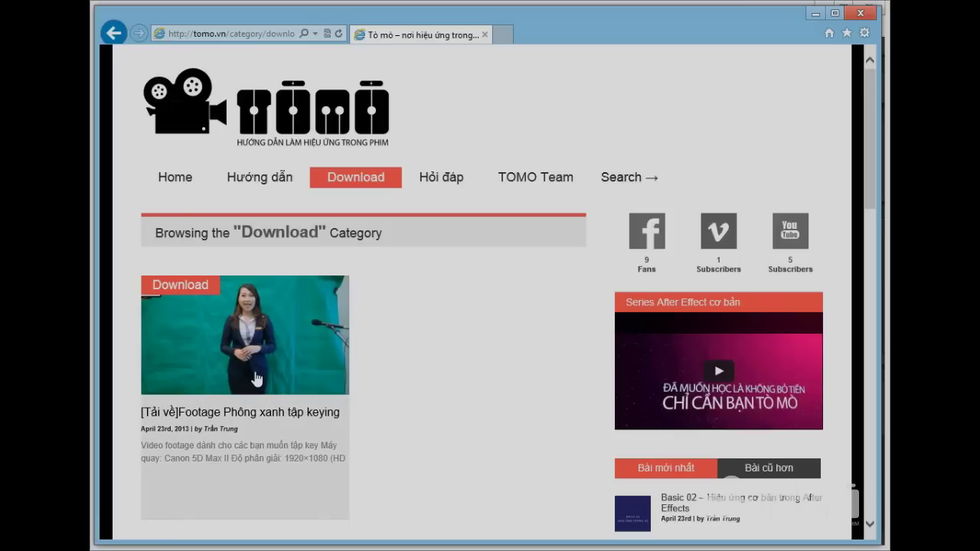
{"action": "left_click", "coordinate": [209, 328]}
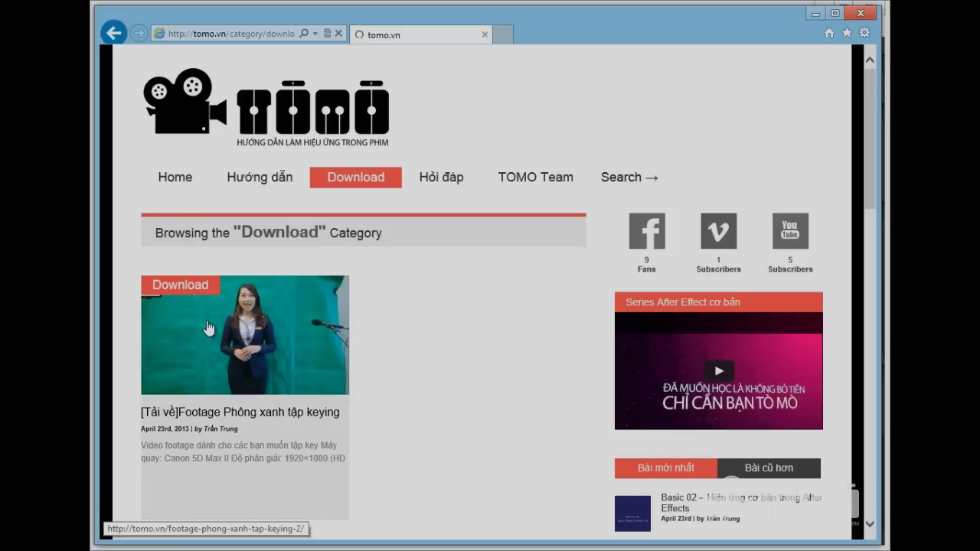
{"action": "scroll", "coordinate": [209, 328], "scroll_direction": "down", "scroll_amount": 1}
{"action": "scroll", "coordinate": [208, 324], "scroll_direction": "down", "scroll_amount": 3}
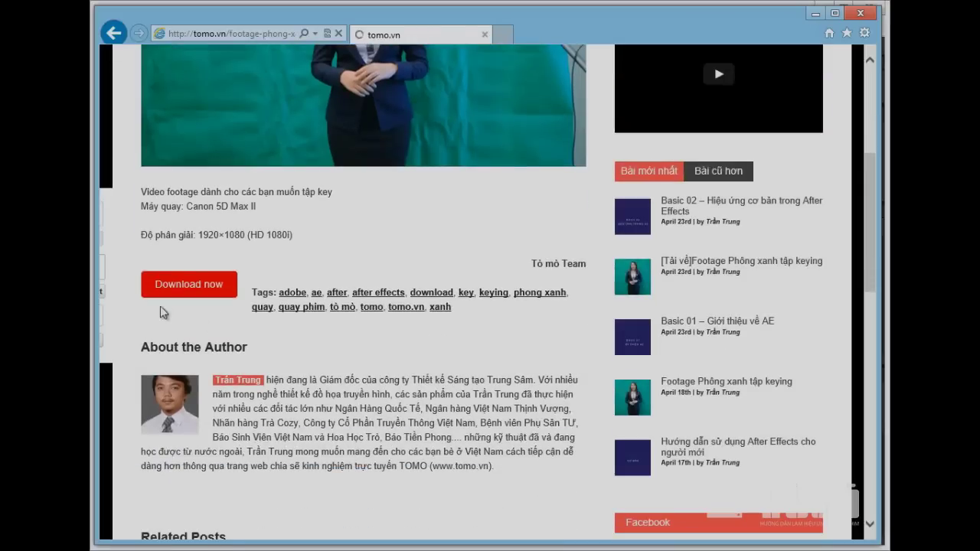
{"action": "left_click", "coordinate": [191, 296]}
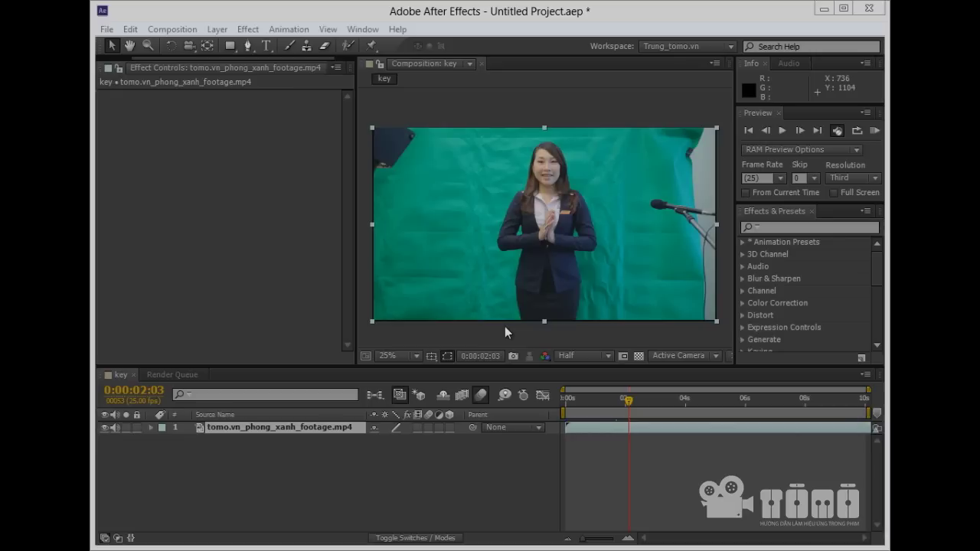
Search 'keyl' and apply Keylight (1.2) to the green-screen footage layer.
{"action": "left_click", "coordinate": [825, 226]}
{"action": "type", "text": "keyl"}
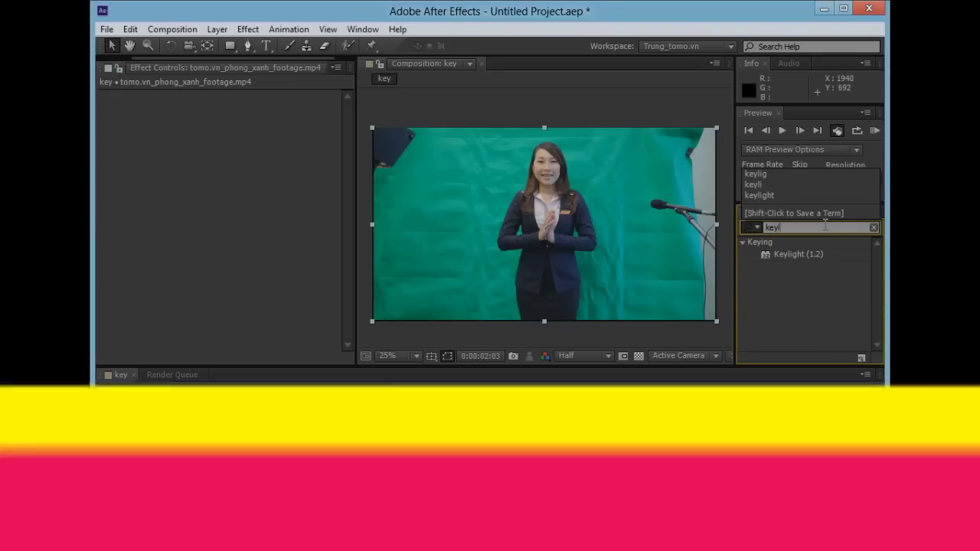
{"action": "left_click", "coordinate": [792, 258]}
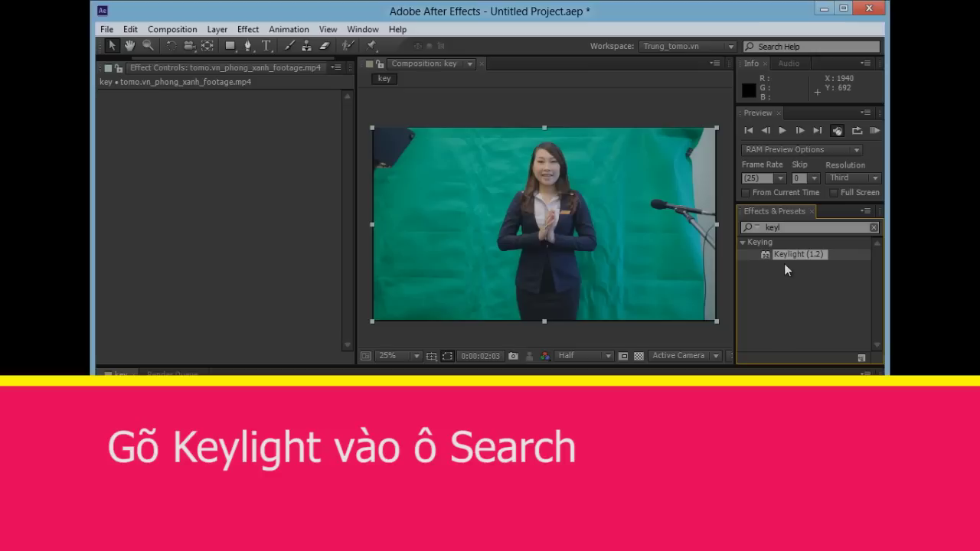
{"action": "left_click_drag", "start_coordinate": [793, 255], "coordinate": [299, 429]}
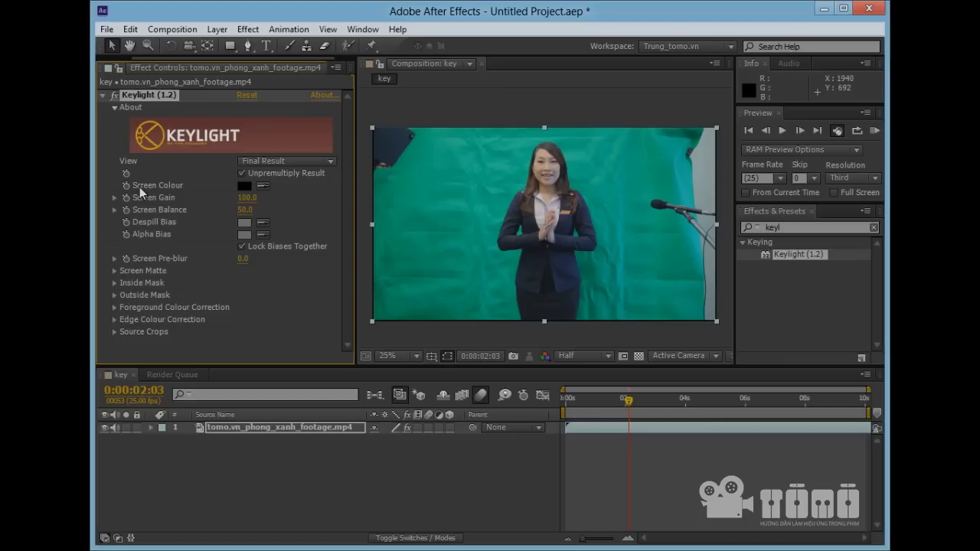
Sample the green backdrop as Keylight's Screen Colour and turn on the transparency grid.
{"action": "left_click", "coordinate": [263, 186]}
{"action": "left_click", "coordinate": [457, 173]}
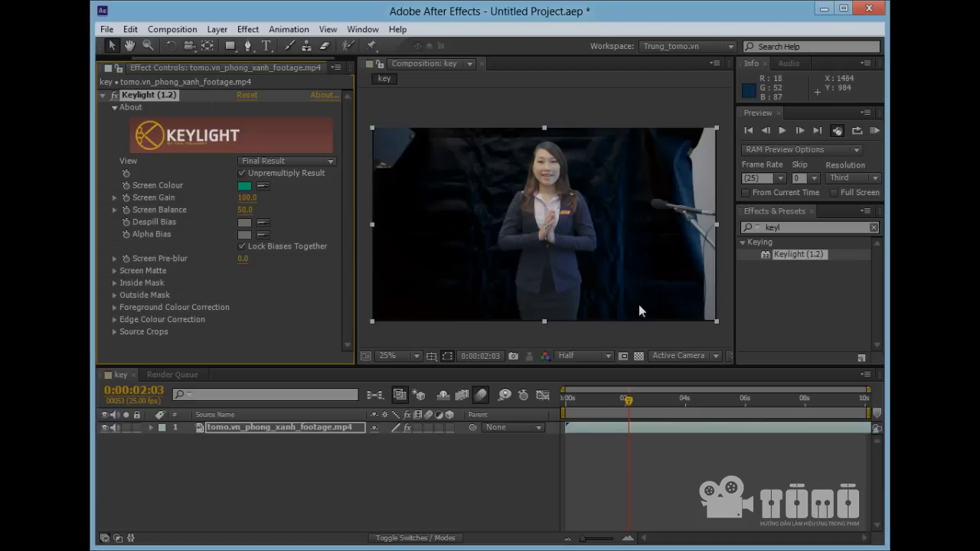
{"action": "left_click", "coordinate": [637, 357]}
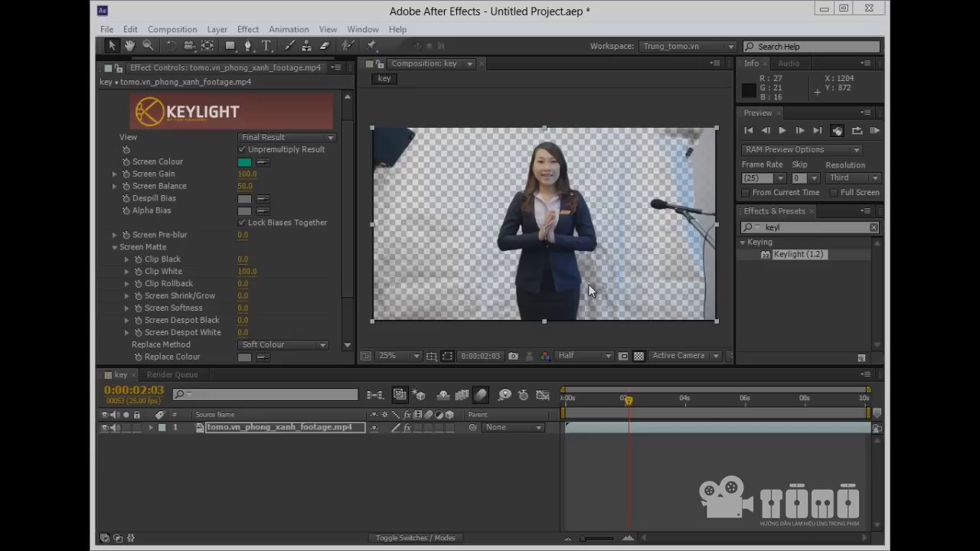
In Screen Matte, set Clip Black 19 and Clip White 92, and raise Screen Gain to 114.
{"action": "left_click", "coordinate": [112, 248]}
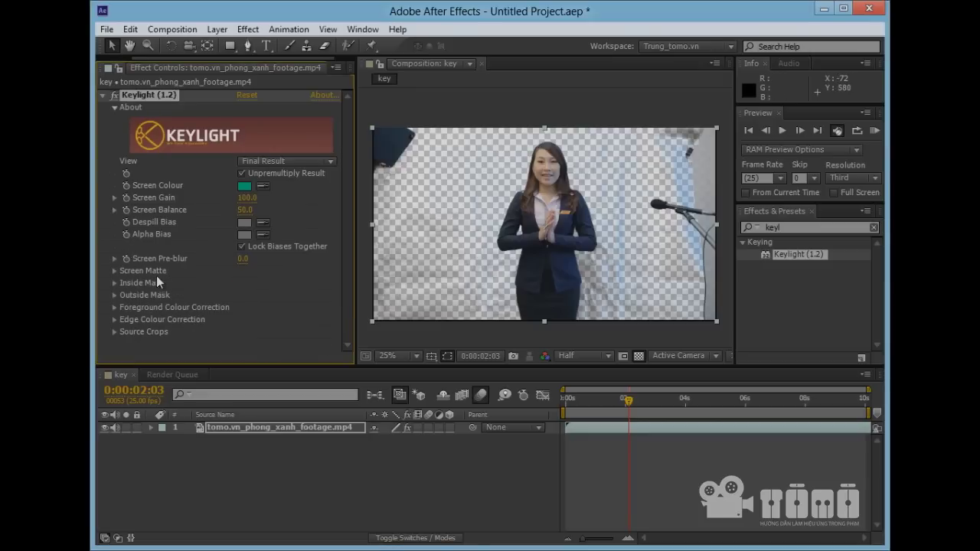
{"action": "left_click", "coordinate": [114, 271]}
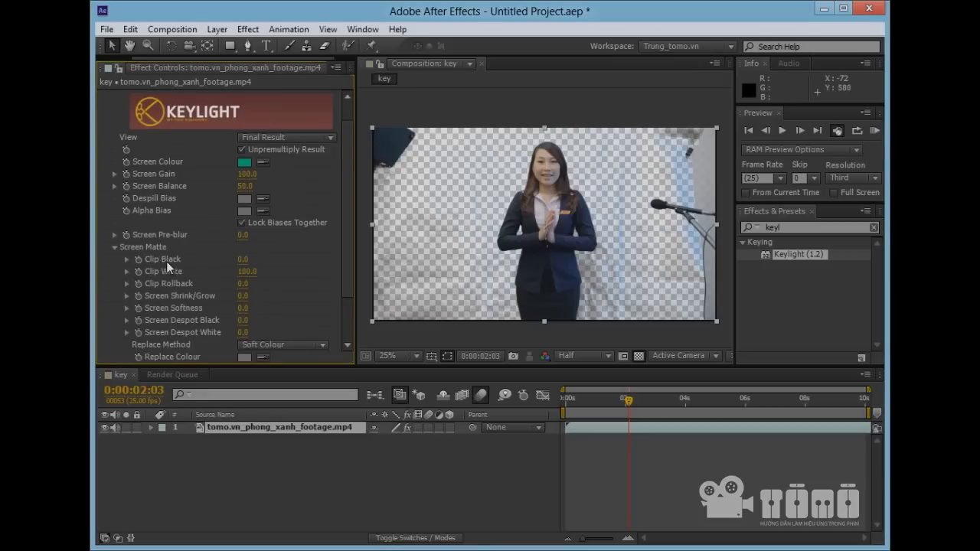
{"action": "left_click", "coordinate": [242, 259]}
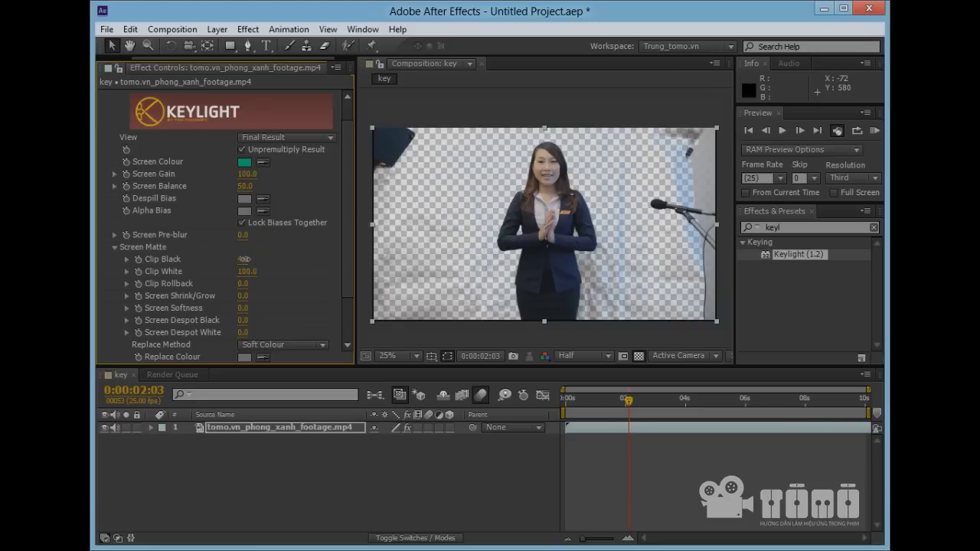
{"action": "left_click_drag", "start_coordinate": [244, 259], "coordinate": [258, 260]}
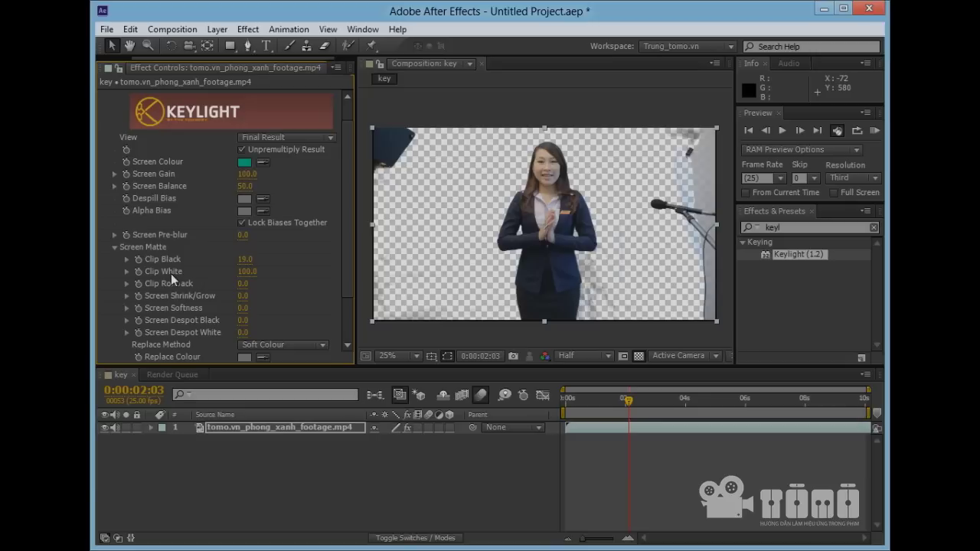
{"action": "left_click_drag", "start_coordinate": [247, 271], "coordinate": [243, 283]}
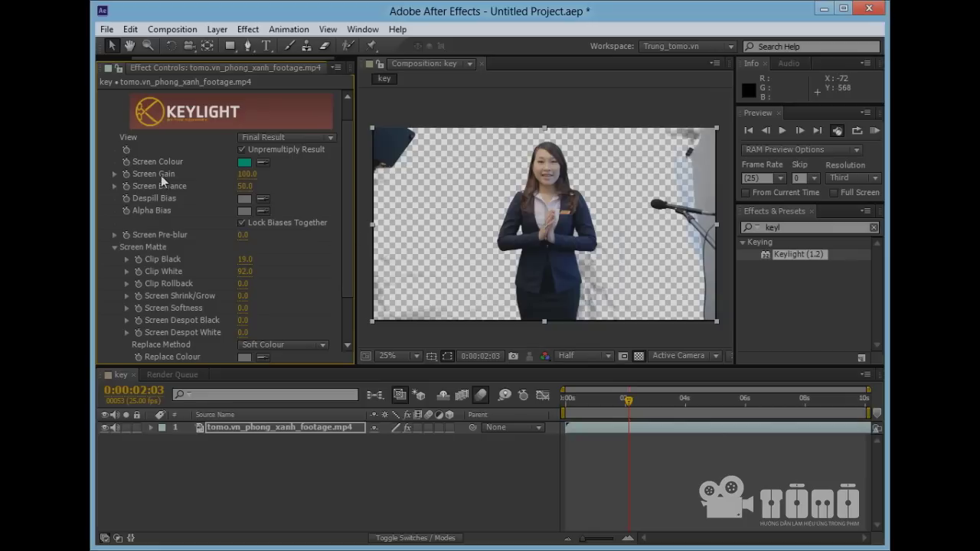
{"action": "left_click_drag", "start_coordinate": [246, 174], "coordinate": [256, 174]}
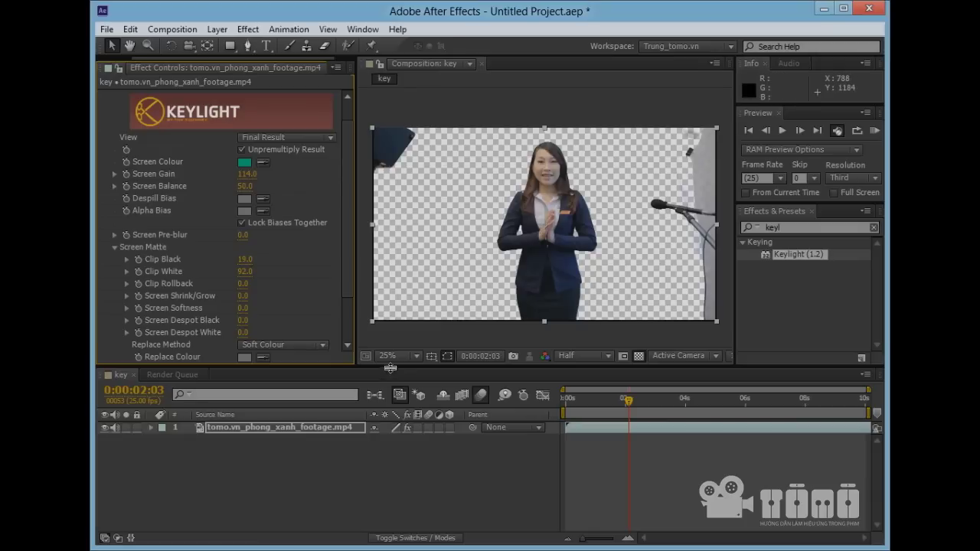
{"action": "left_click", "coordinate": [389, 356]}
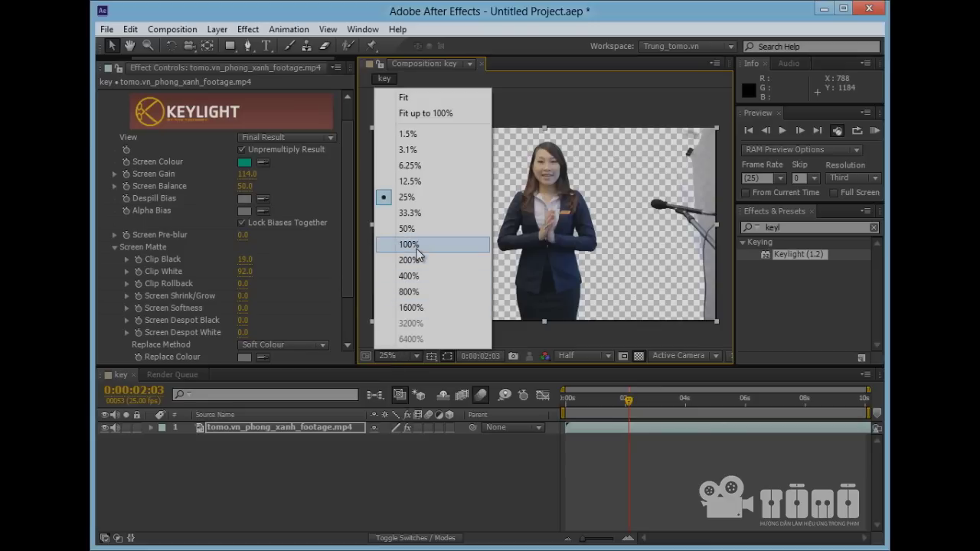
Inspect the presenter's face at 100% and set Keylight Screen Pre-blur to 2.0.
{"action": "left_click", "coordinate": [413, 244]}
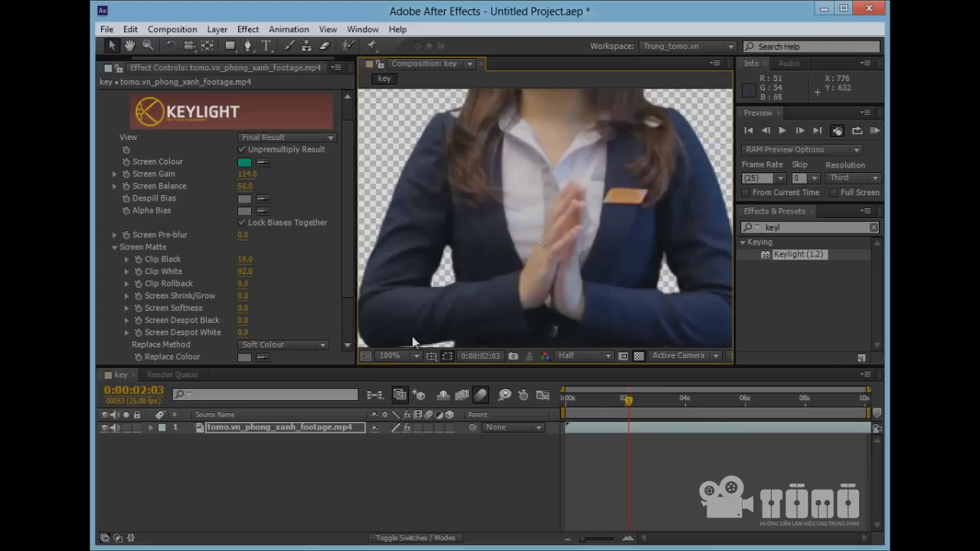
{"action": "key", "text": "h"}
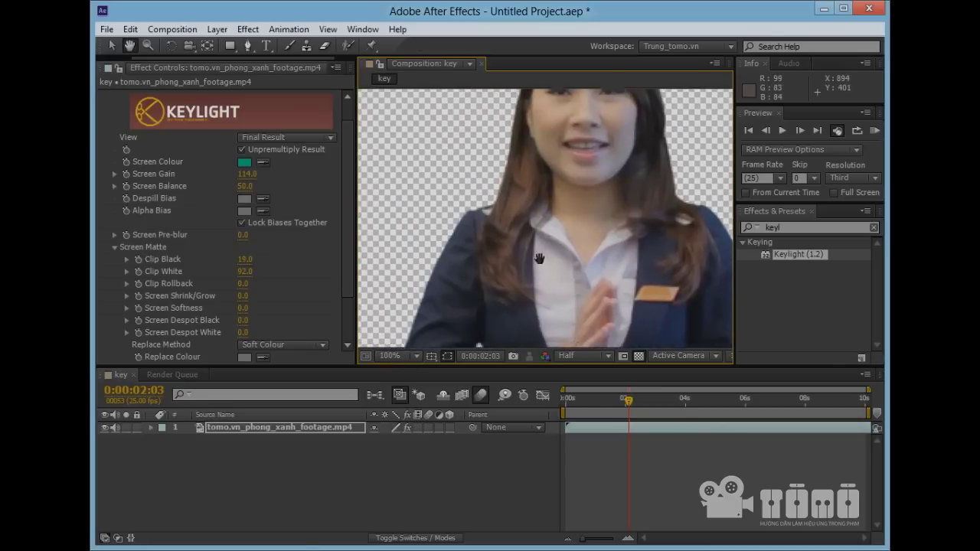
{"action": "left_click_drag", "start_coordinate": [495, 164], "coordinate": [520, 239]}
{"action": "key", "text": "v"}
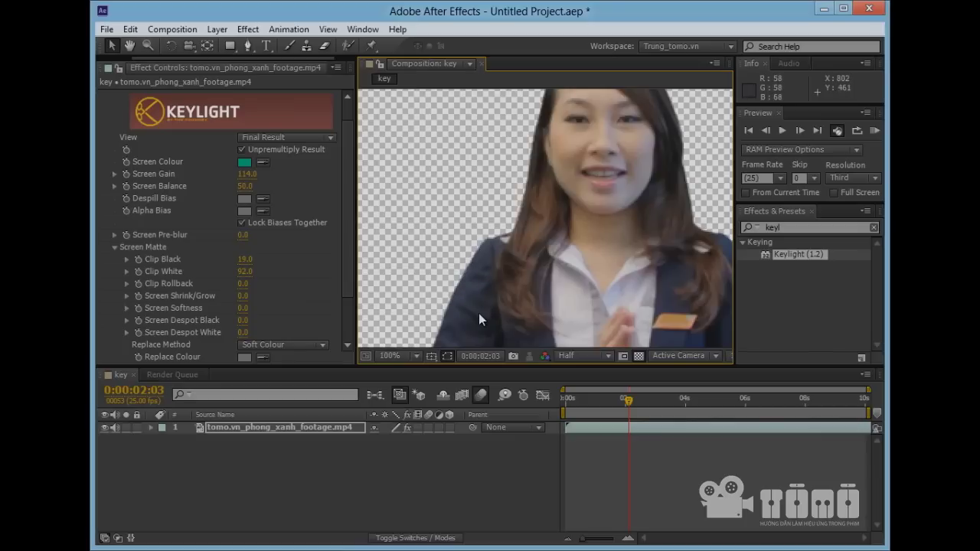
{"action": "left_click", "coordinate": [169, 230]}
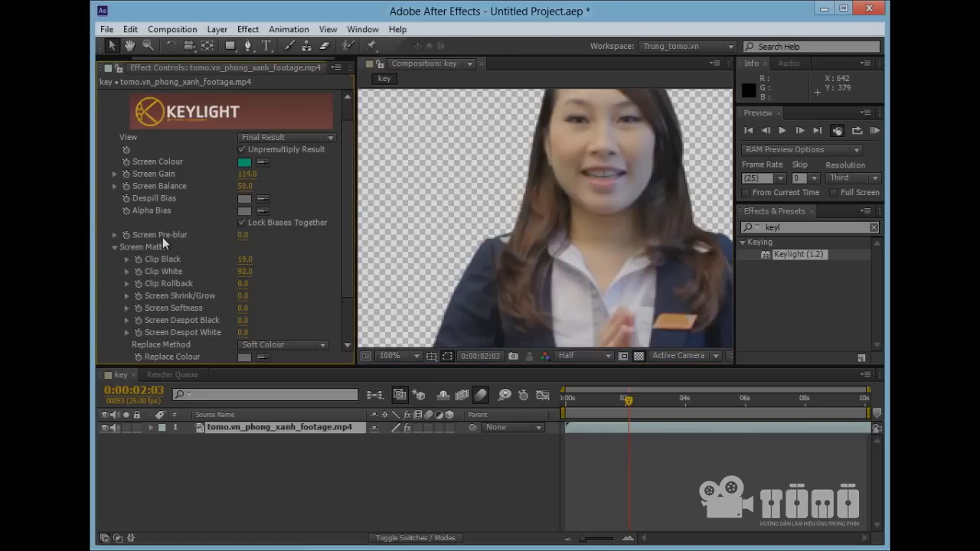
{"action": "left_click", "coordinate": [243, 235]}
{"action": "type", "text": "2"}
{"action": "key", "text": "Return"}
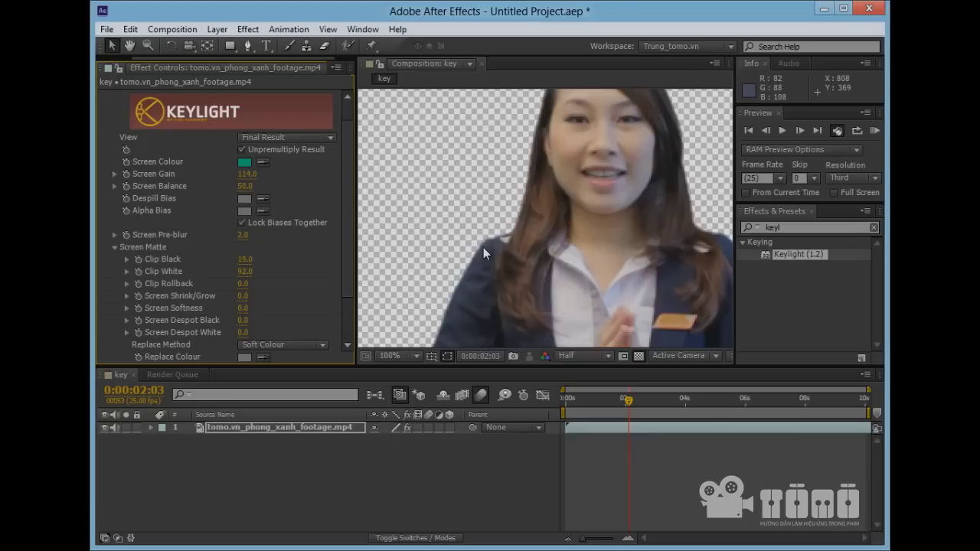
{"action": "key", "text": "shift+slash"}
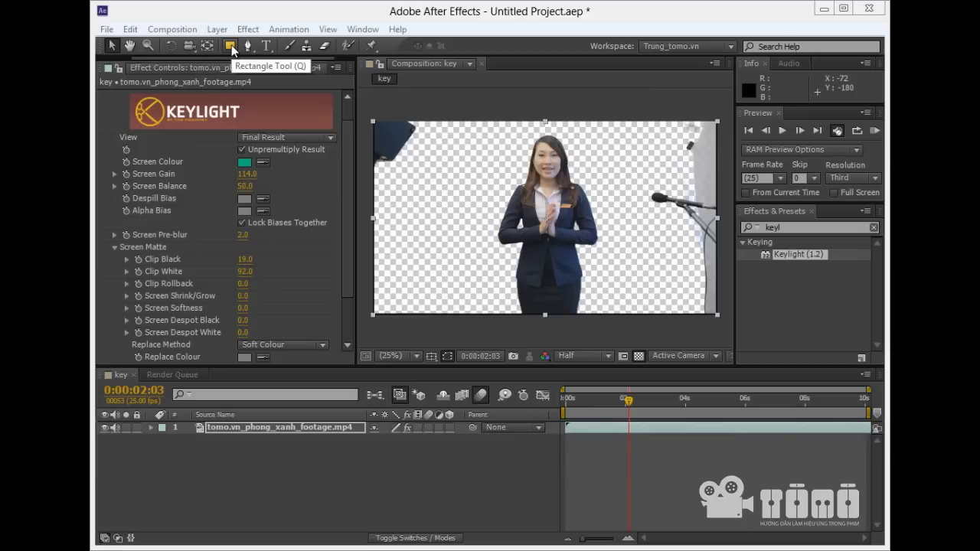
Browse the shape tool options and confirm the footage layer's name.
{"action": "left_click_drag", "start_coordinate": [231, 46], "coordinate": [271, 43]}
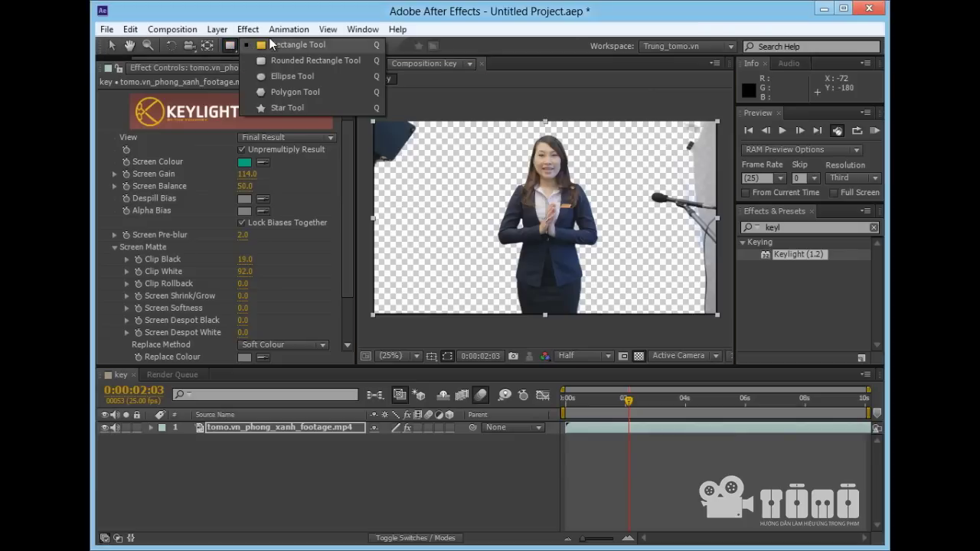
{"action": "mouse_move", "coordinate": [271, 44]}
{"action": "left_mouse_down"}
{"action": "mouse_move", "coordinate": [282, 75]}
{"action": "mouse_move", "coordinate": [268, 100]}
{"action": "left_mouse_up"}
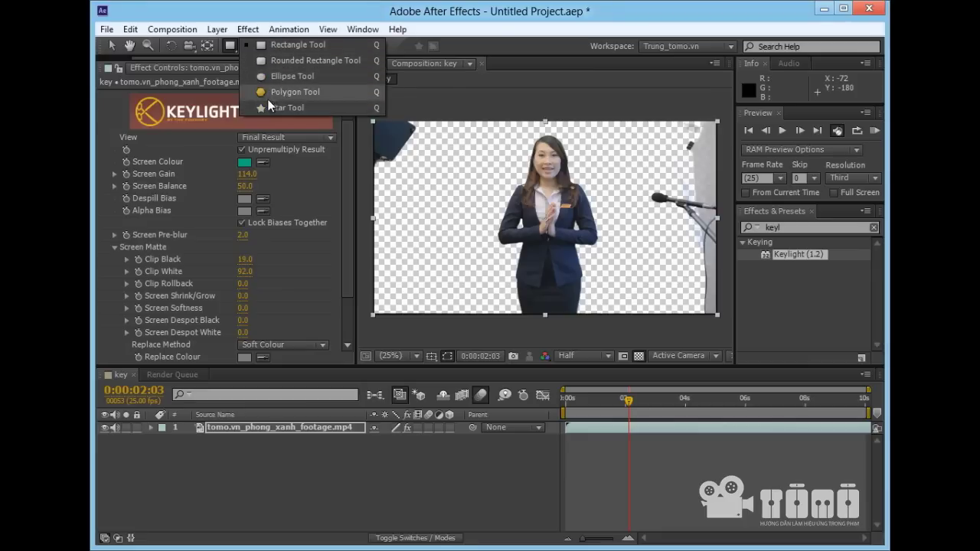
{"action": "left_click_drag", "start_coordinate": [263, 88], "coordinate": [238, 45]}
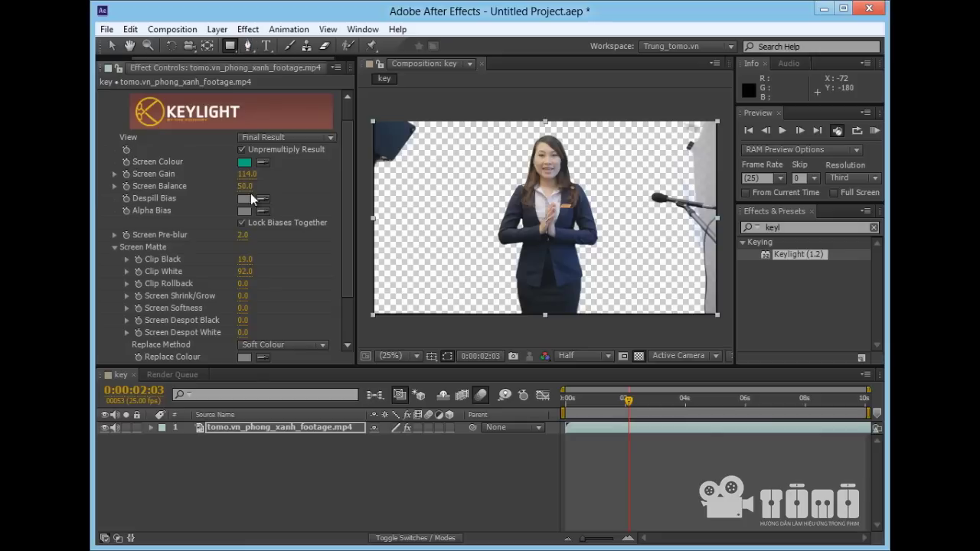
{"action": "left_click", "coordinate": [212, 424]}
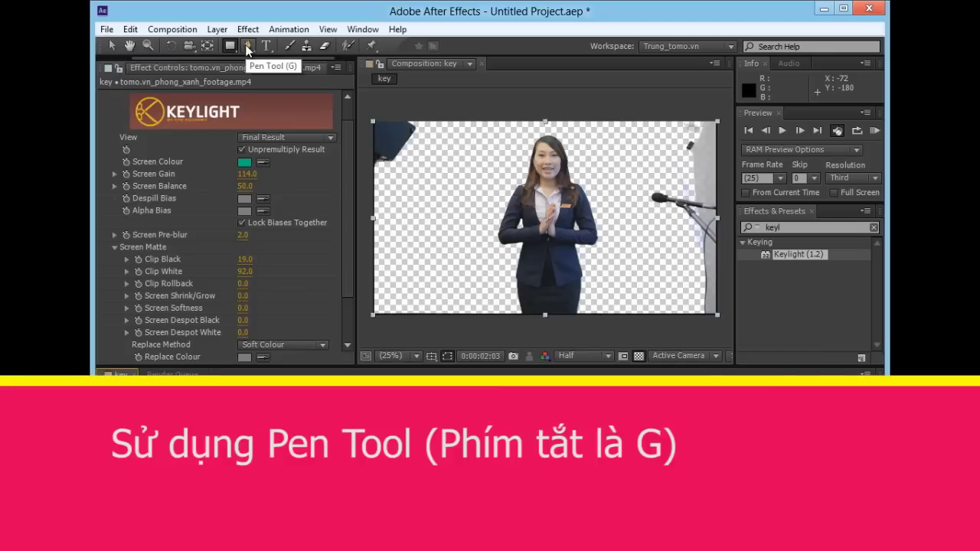
With the Pen tool, place mask points from above the head down the presenter's left side.
{"action": "left_click", "coordinate": [248, 46]}
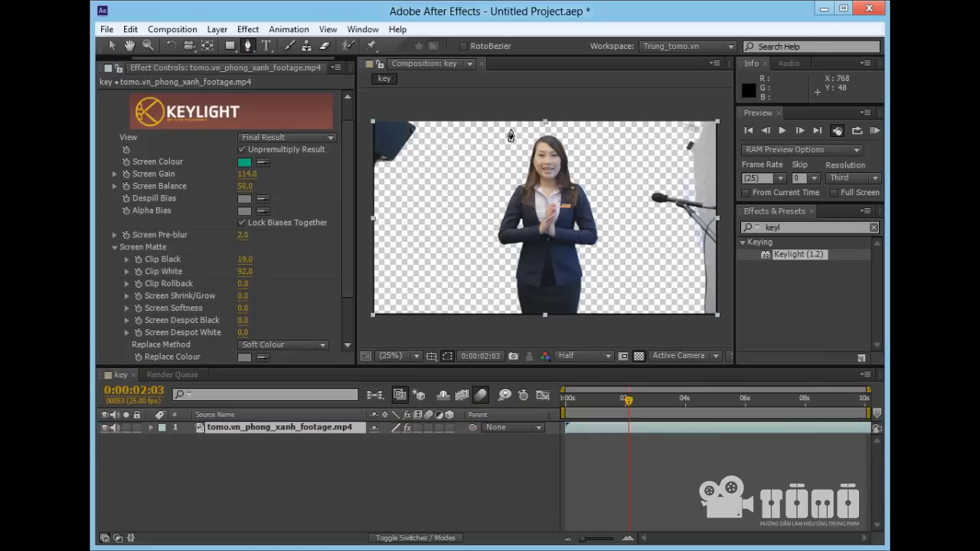
{"action": "left_click", "coordinate": [510, 130]}
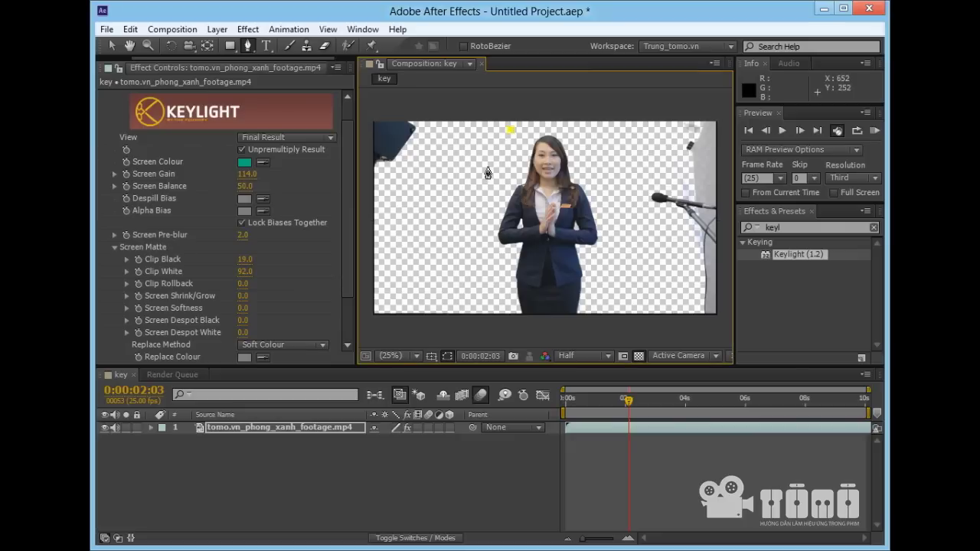
{"action": "left_click", "coordinate": [468, 203]}
{"action": "left_click", "coordinate": [468, 250]}
{"action": "left_click", "coordinate": [472, 301]}
{"action": "left_click", "coordinate": [488, 333]}
Continue the mask along the bottom and right side, close it, and switch off the layer's effects.
{"action": "left_click", "coordinate": [532, 334]}
{"action": "left_click", "coordinate": [592, 336]}
{"action": "left_click", "coordinate": [618, 280]}
{"action": "left_click", "coordinate": [621, 212]}
{"action": "left_click", "coordinate": [608, 160]}
{"action": "left_click", "coordinate": [593, 125]}
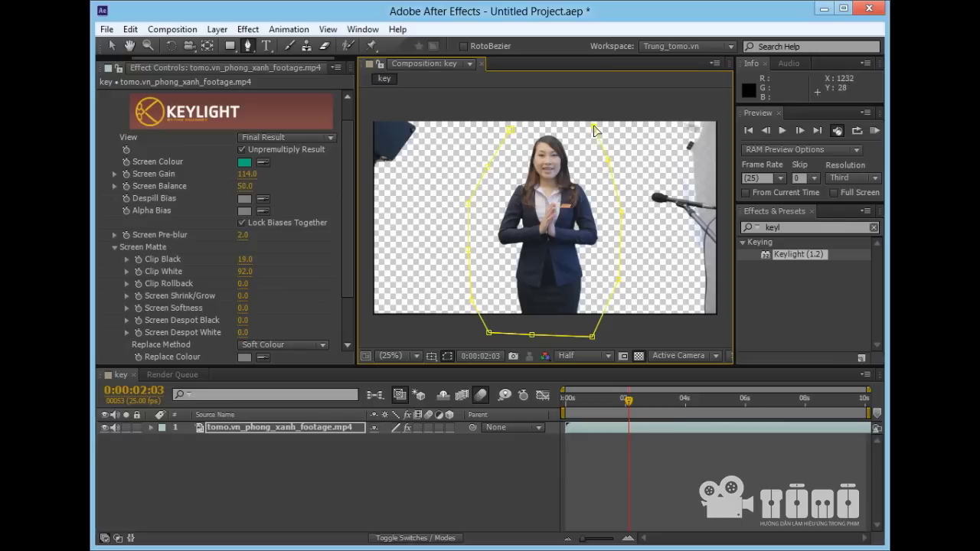
{"action": "left_click", "coordinate": [511, 129]}
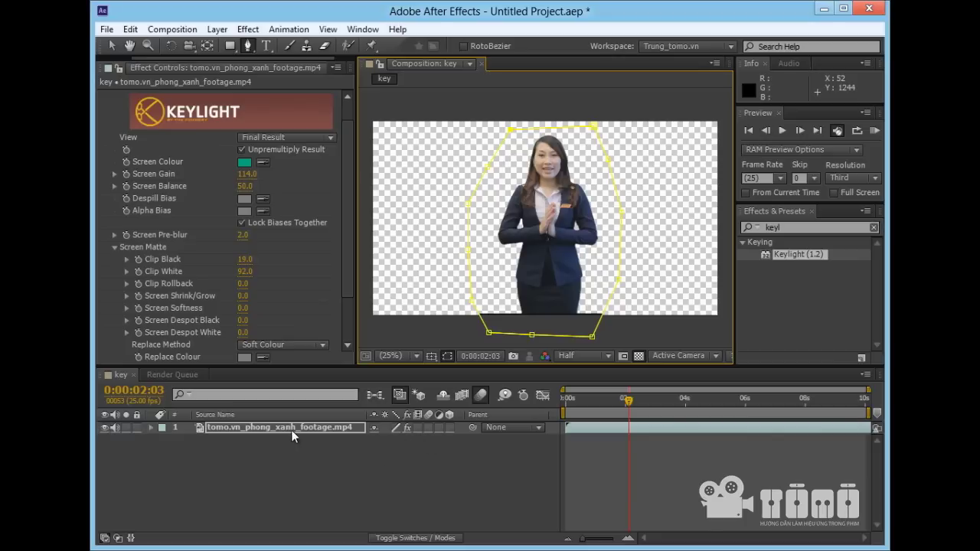
{"action": "left_click", "coordinate": [406, 428]}
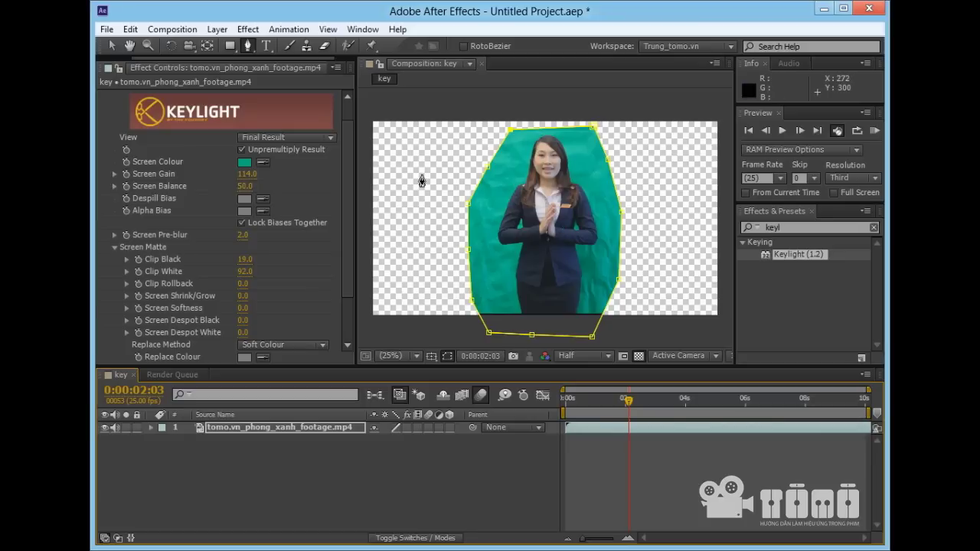
Show the footage layer's Mask 1 properties, select Mask Path, and move to about 2 seconds.
{"action": "left_click", "coordinate": [232, 428]}
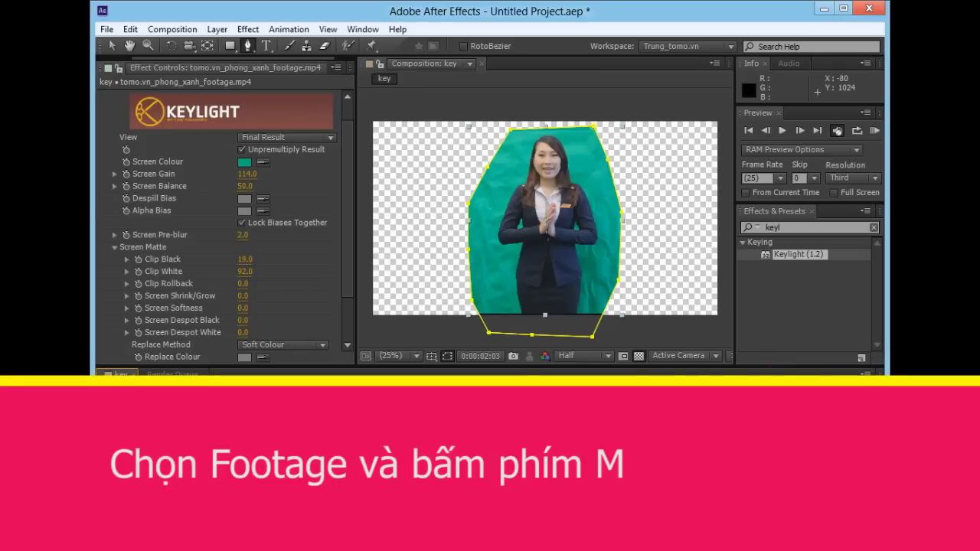
{"action": "key", "text": "m"}
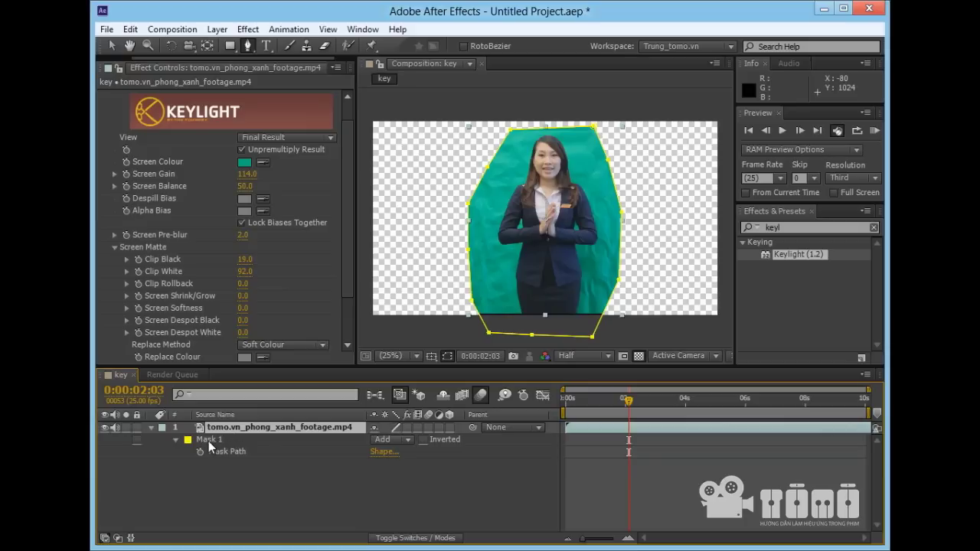
{"action": "left_click", "coordinate": [177, 440]}
{"action": "left_click", "coordinate": [177, 440]}
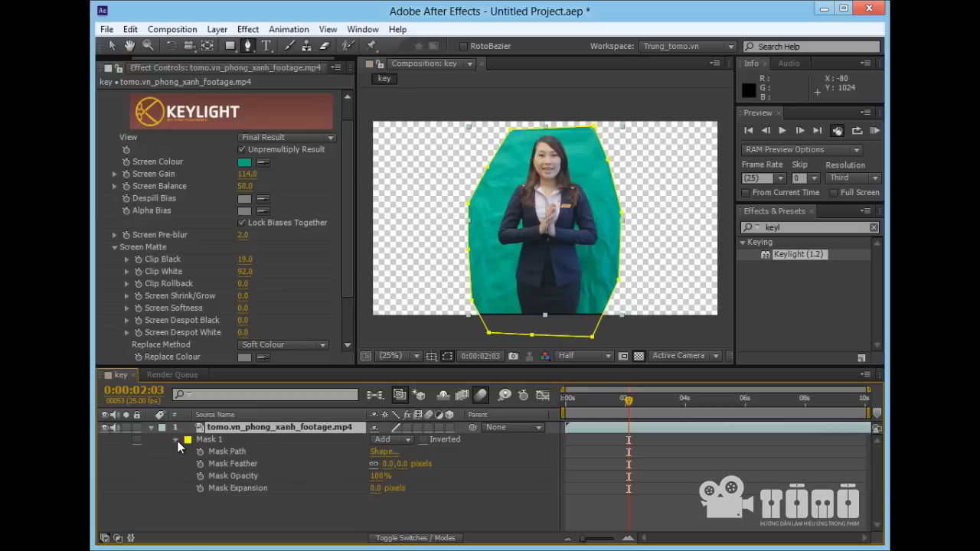
{"action": "left_click", "coordinate": [234, 452]}
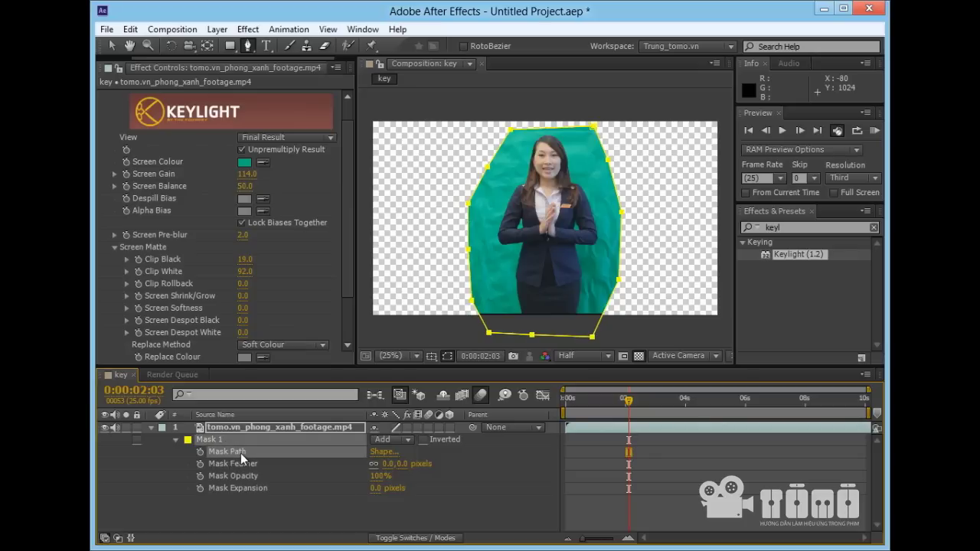
{"action": "left_click", "coordinate": [232, 464]}
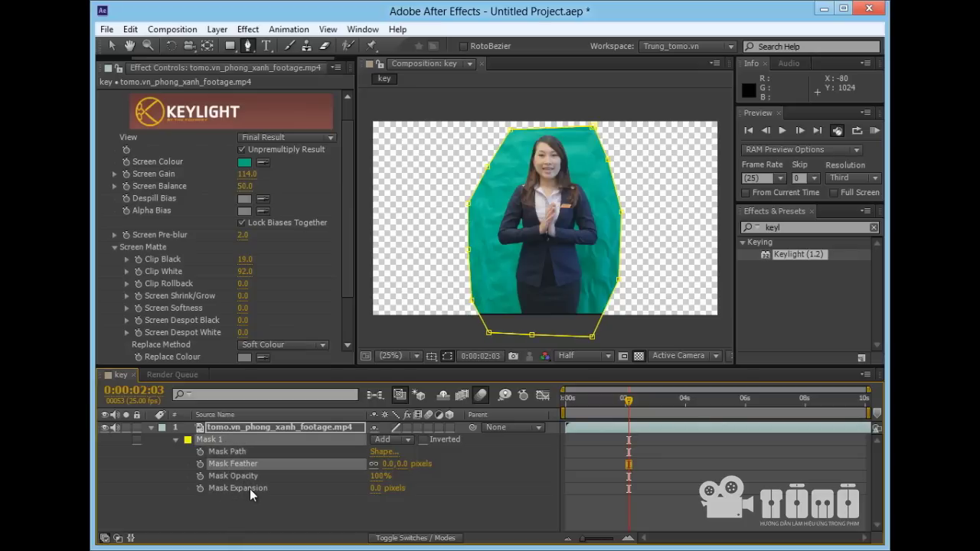
{"action": "left_click", "coordinate": [239, 452]}
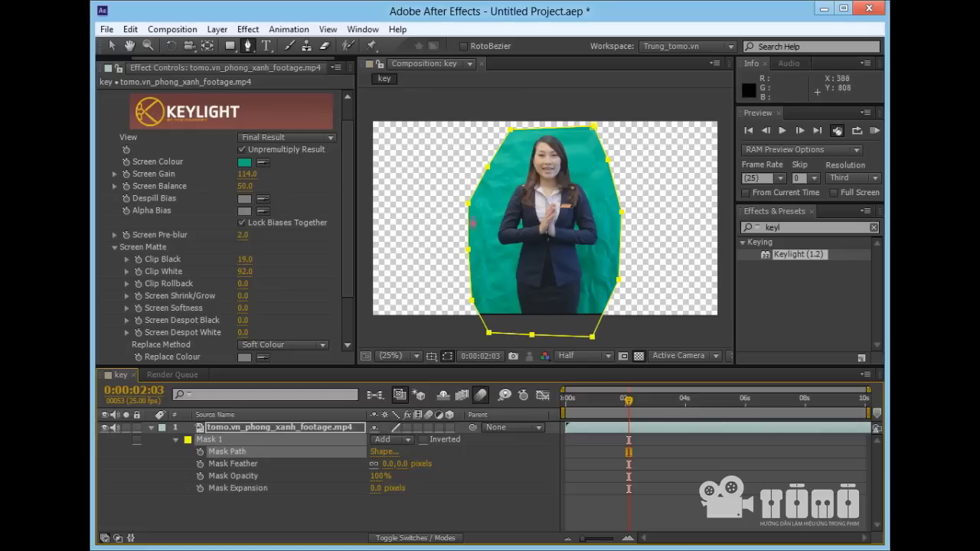
{"action": "mouse_move", "coordinate": [622, 399]}
{"action": "left_mouse_down"}
{"action": "mouse_move", "coordinate": [634, 411]}
{"action": "mouse_move", "coordinate": [624, 412]}
{"action": "left_mouse_up"}
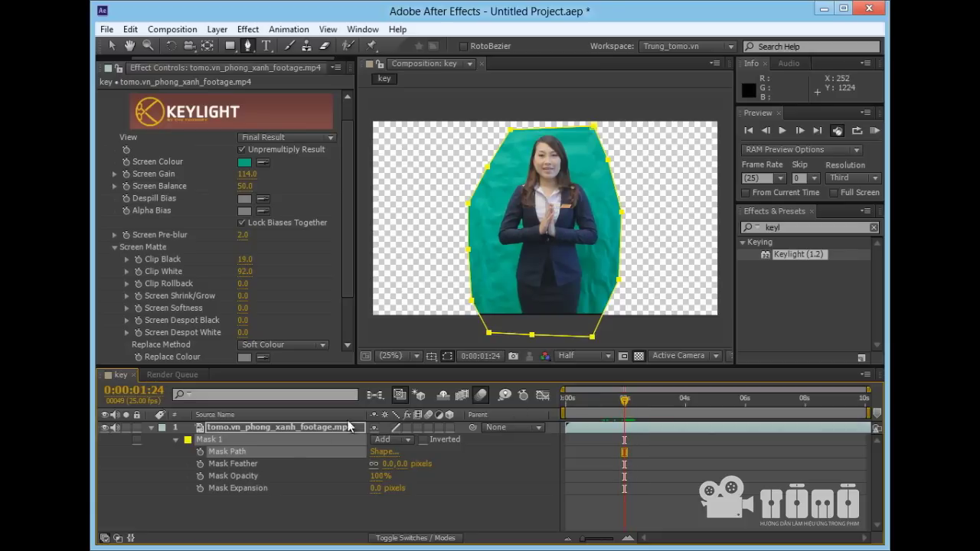
Keyframe Mask Path and reshape the mask's right and upper-left vertices at 0:00:07:15.
{"action": "left_click", "coordinate": [200, 452]}
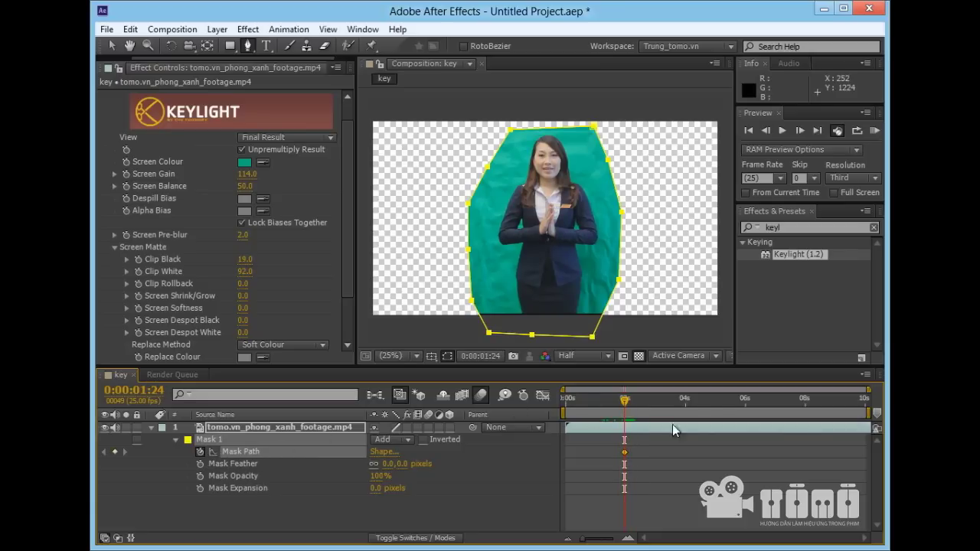
{"action": "left_click", "coordinate": [792, 406]}
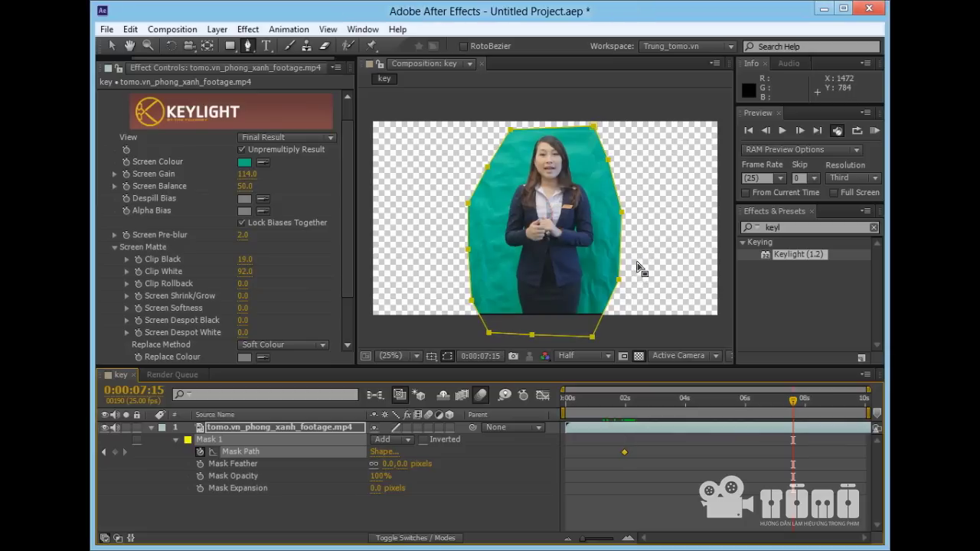
{"action": "left_click", "coordinate": [620, 287]}
{"action": "left_click_drag", "start_coordinate": [619, 282], "coordinate": [645, 278]}
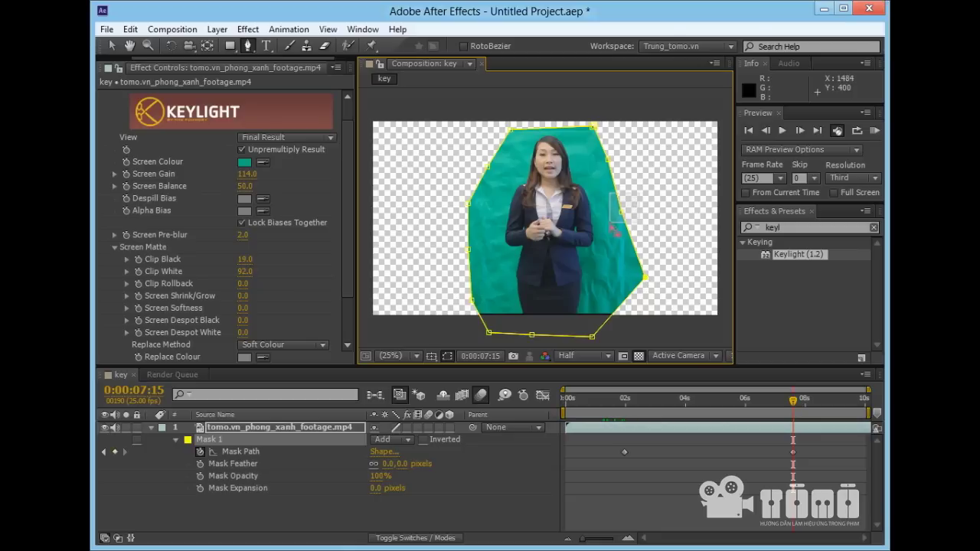
{"action": "mouse_move", "coordinate": [621, 212]}
{"action": "left_mouse_down"}
{"action": "mouse_move", "coordinate": [638, 192]}
{"action": "mouse_move", "coordinate": [627, 192]}
{"action": "left_mouse_up"}
{"action": "left_click", "coordinate": [608, 160]}
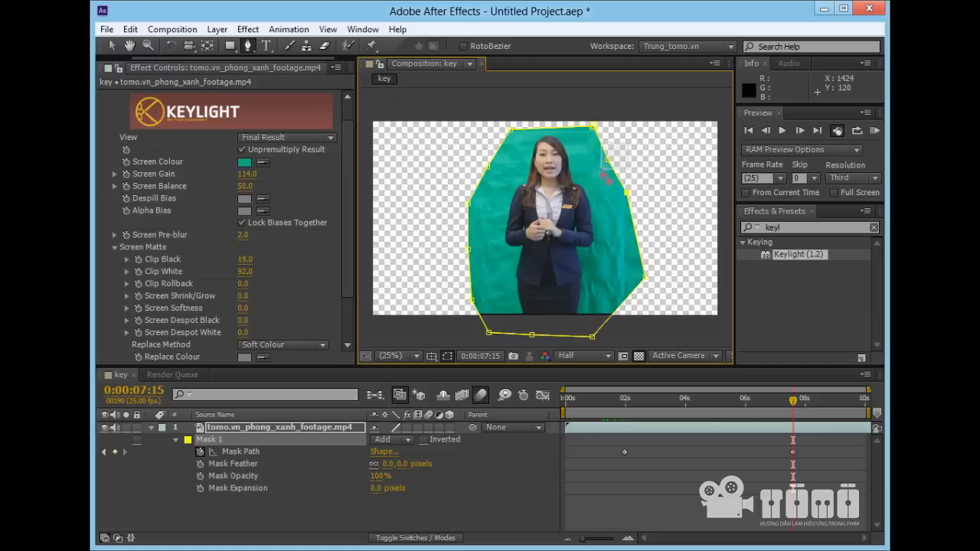
{"action": "left_click_drag", "start_coordinate": [608, 160], "coordinate": [624, 153]}
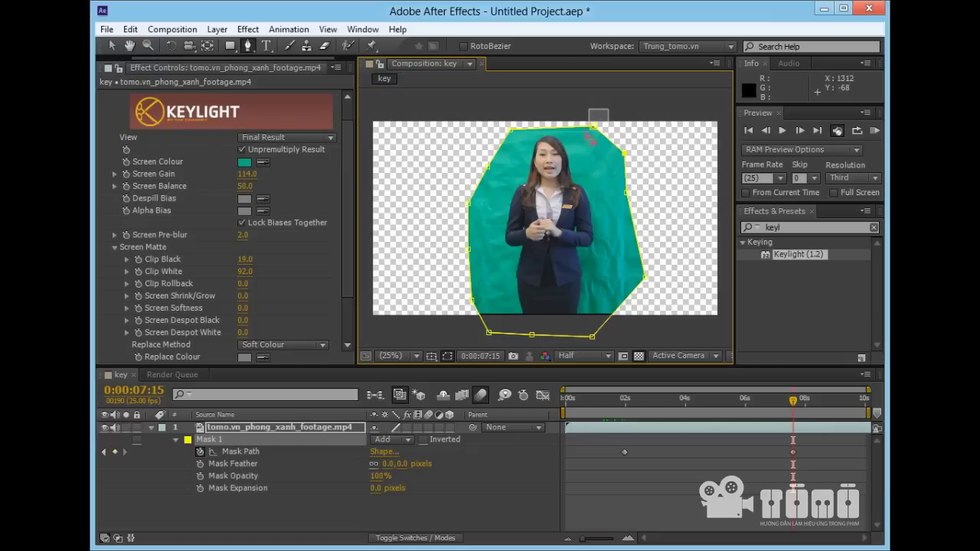
{"action": "left_click_drag", "start_coordinate": [593, 128], "coordinate": [596, 128]}
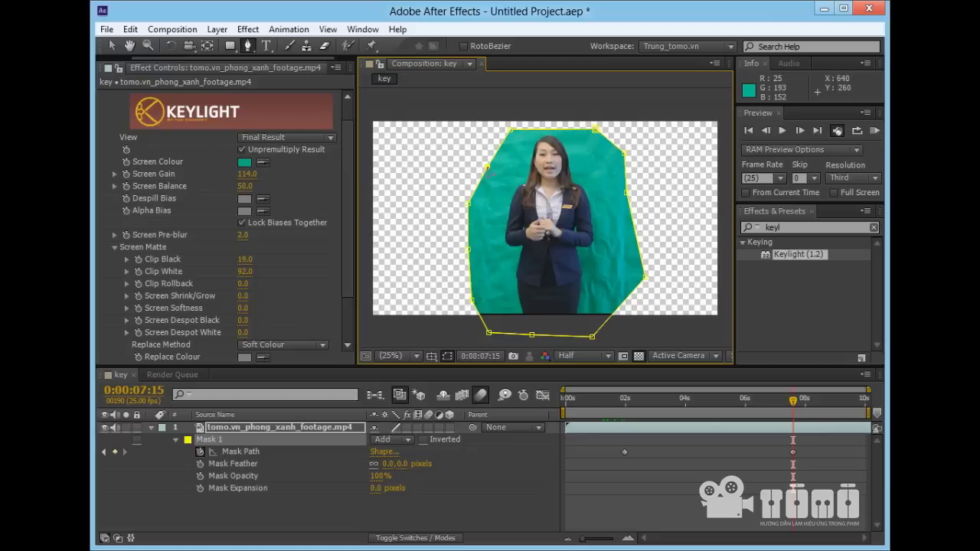
{"action": "left_click_drag", "start_coordinate": [487, 166], "coordinate": [452, 159]}
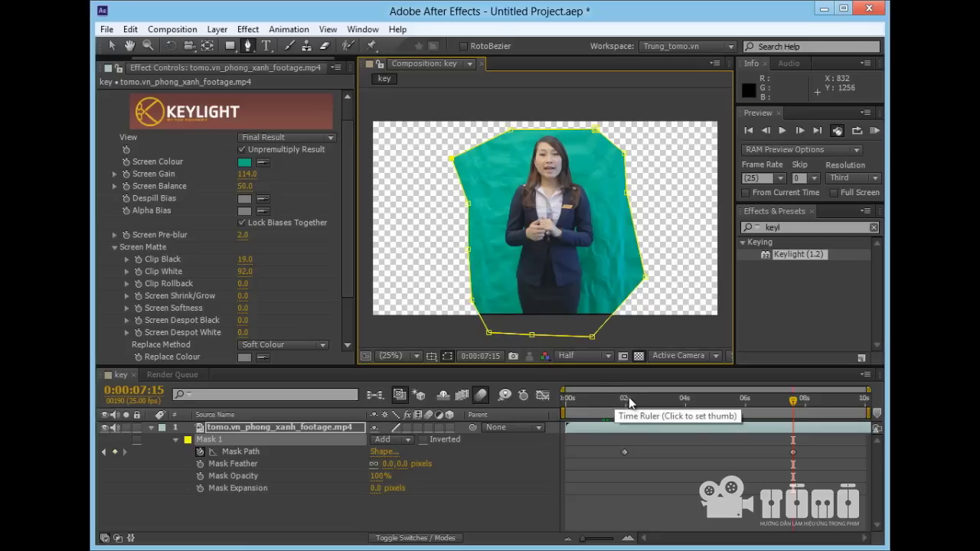
Play back the mask animation, return to about 0:00:02:01, and enable Mask Feather keyframing.
{"action": "left_click_drag", "start_coordinate": [630, 404], "coordinate": [778, 403]}
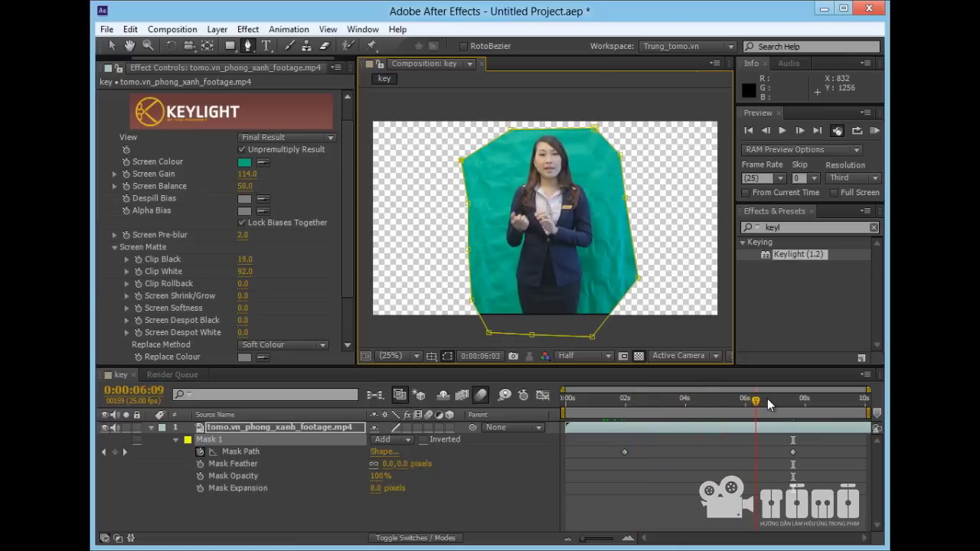
{"action": "key", "text": "k"}
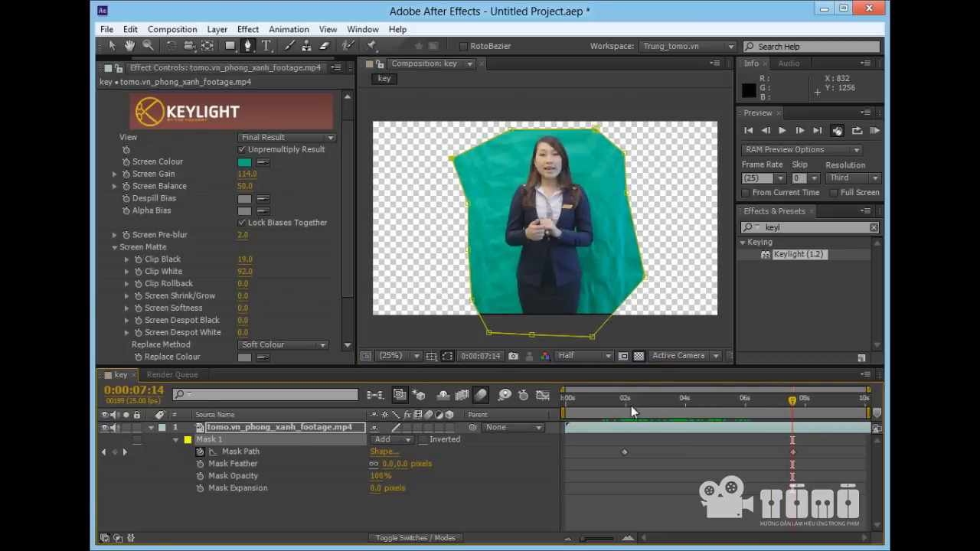
{"action": "left_click", "coordinate": [627, 401]}
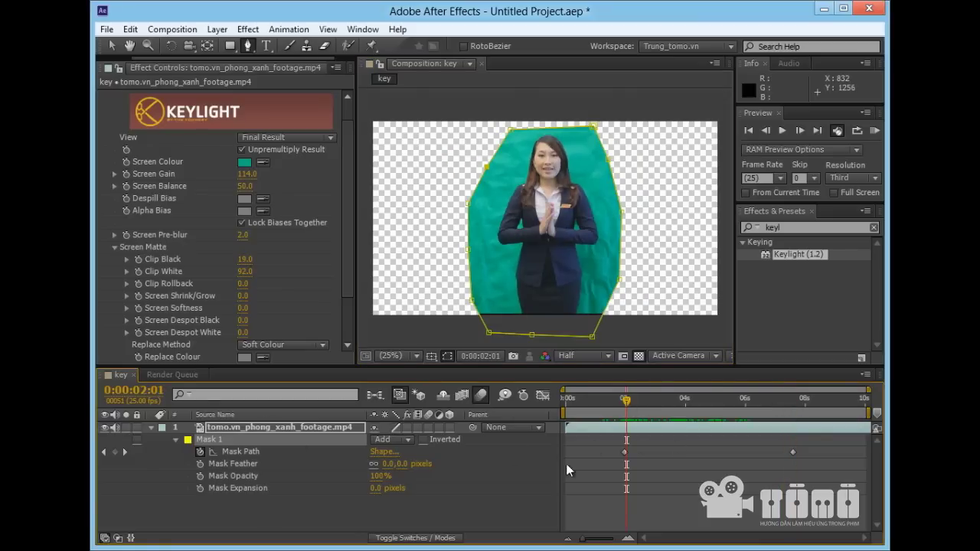
{"action": "left_click", "coordinate": [200, 464]}
Clear the mask keyframes, try then reset Mask Feather to 0, and lower Mask Opacity to about 92%.
{"action": "key", "text": "ctrl+z"}
{"action": "key", "text": "ctrl+z"}
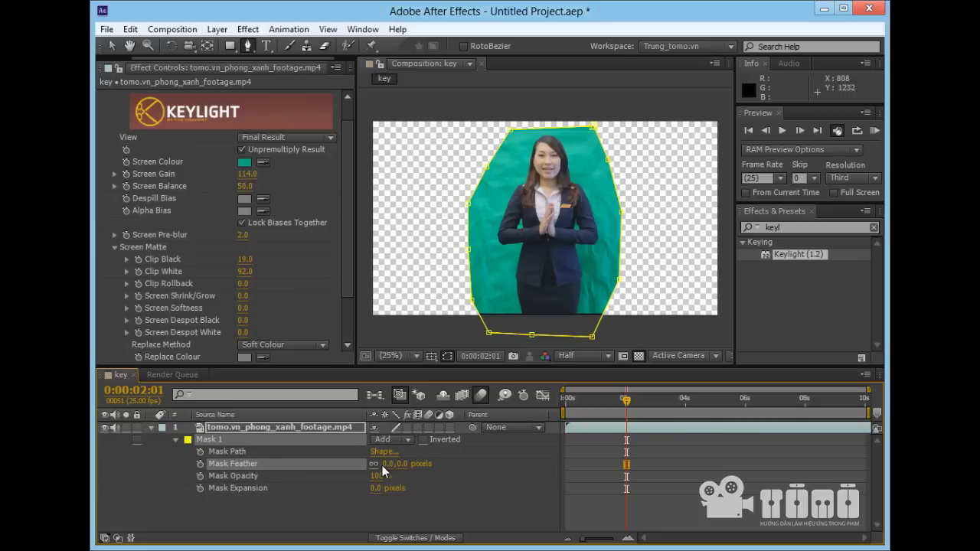
{"action": "left_click_drag", "start_coordinate": [382, 465], "coordinate": [458, 456]}
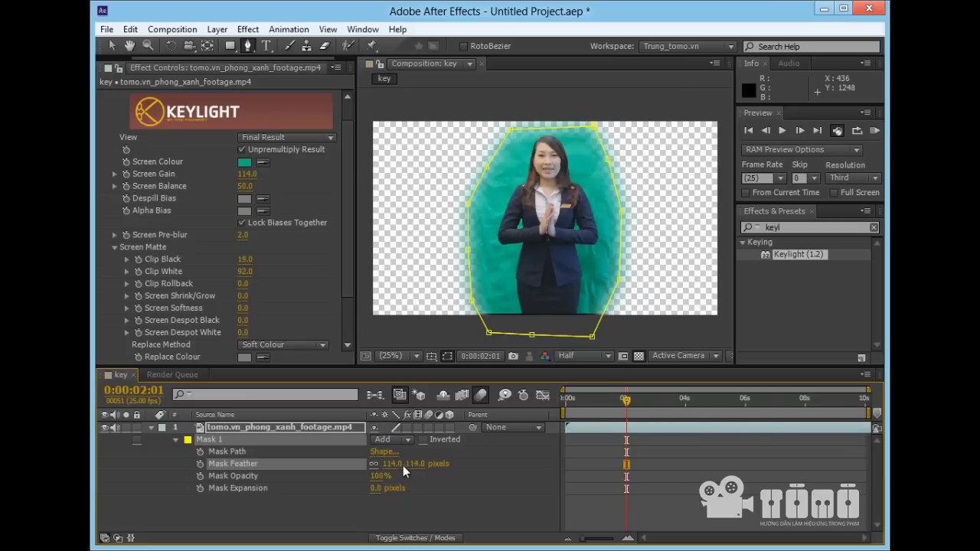
{"action": "left_click_drag", "start_coordinate": [392, 464], "coordinate": [304, 464]}
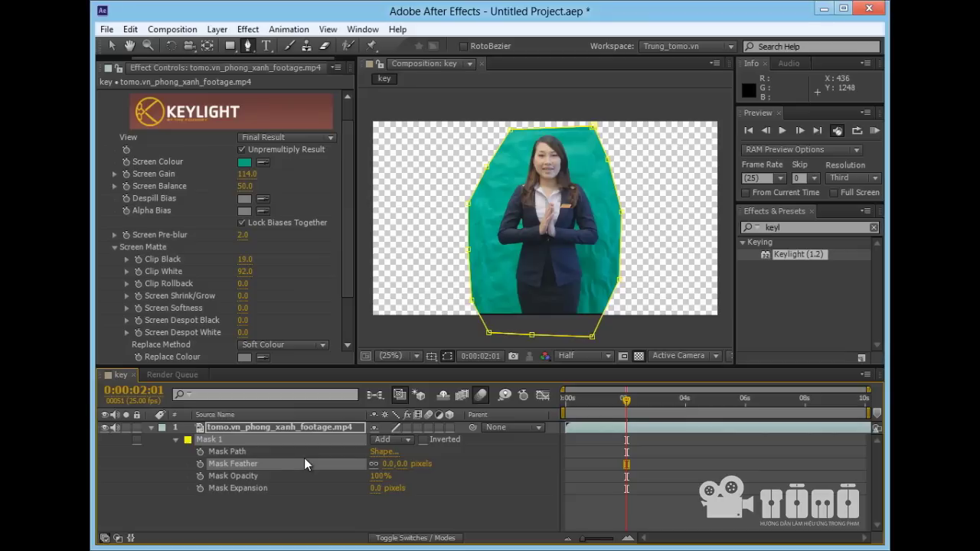
{"action": "left_click", "coordinate": [249, 476]}
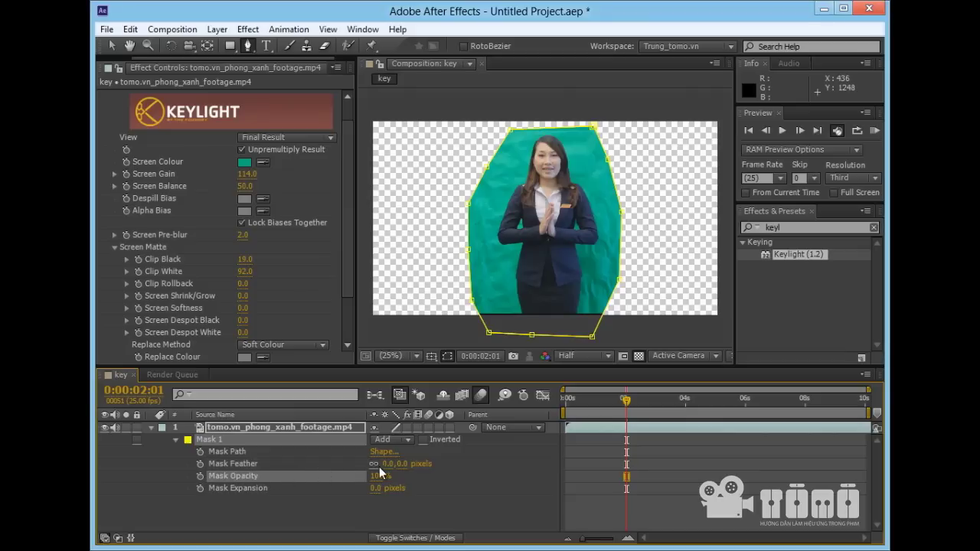
{"action": "left_click_drag", "start_coordinate": [377, 480], "coordinate": [380, 477]}
Preview Mask Expansion at 69, -30 and 39 pixels, then set it to 0.
{"action": "left_click", "coordinate": [264, 490]}
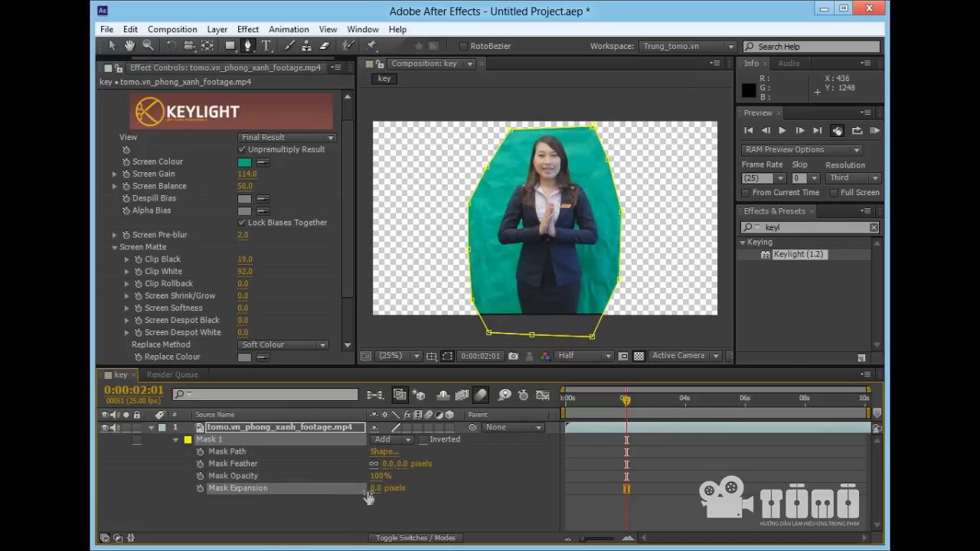
{"action": "left_click_drag", "start_coordinate": [375, 490], "coordinate": [423, 488]}
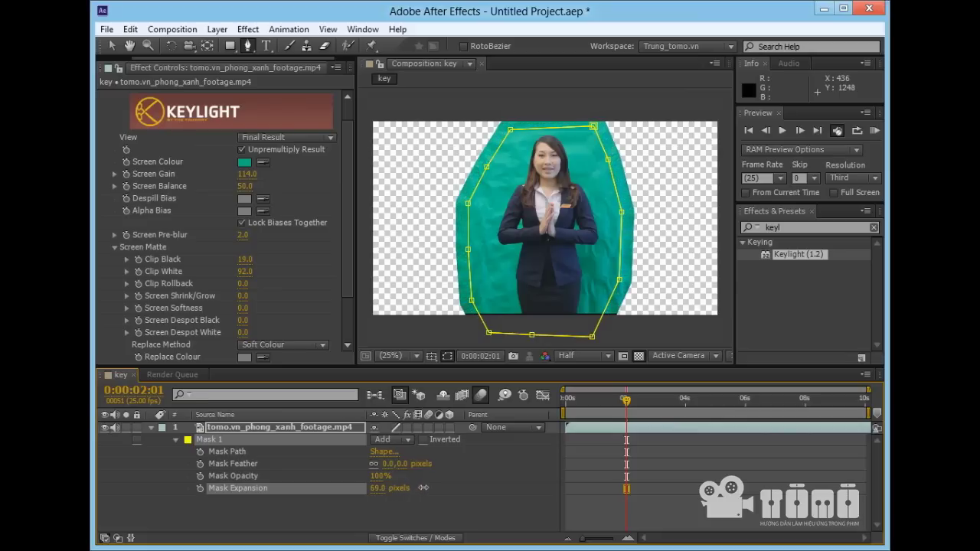
{"action": "left_click_drag", "start_coordinate": [424, 488], "coordinate": [356, 490]}
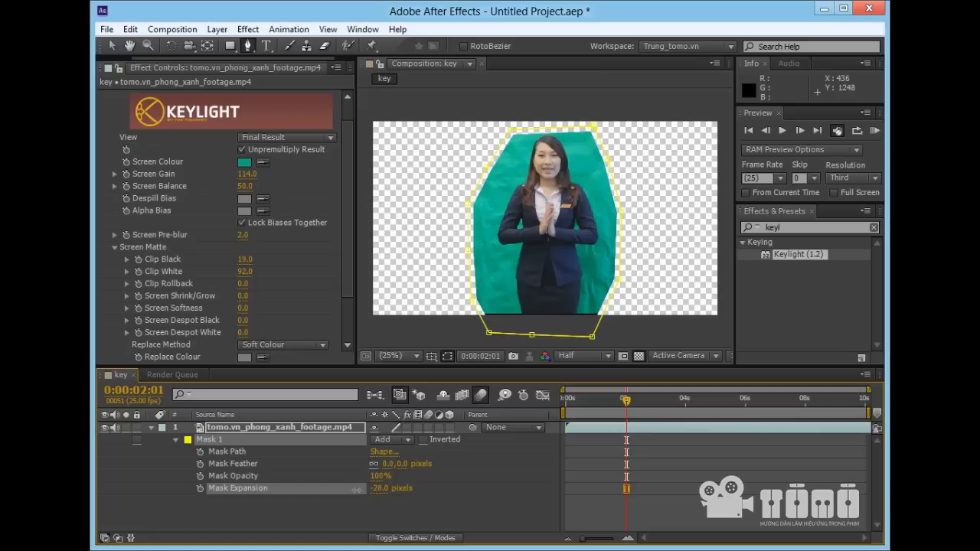
{"action": "left_click_drag", "start_coordinate": [356, 490], "coordinate": [401, 488]}
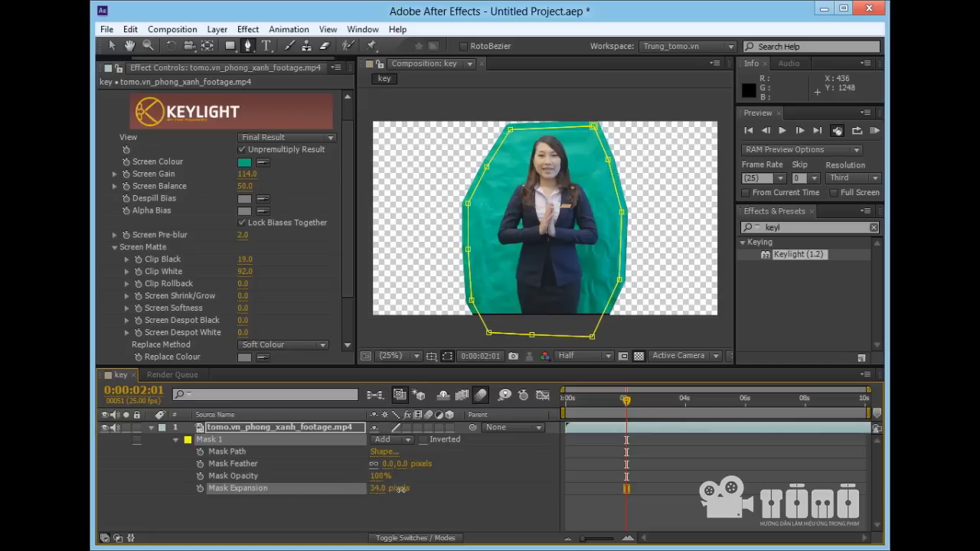
{"action": "left_click_drag", "start_coordinate": [401, 488], "coordinate": [406, 496]}
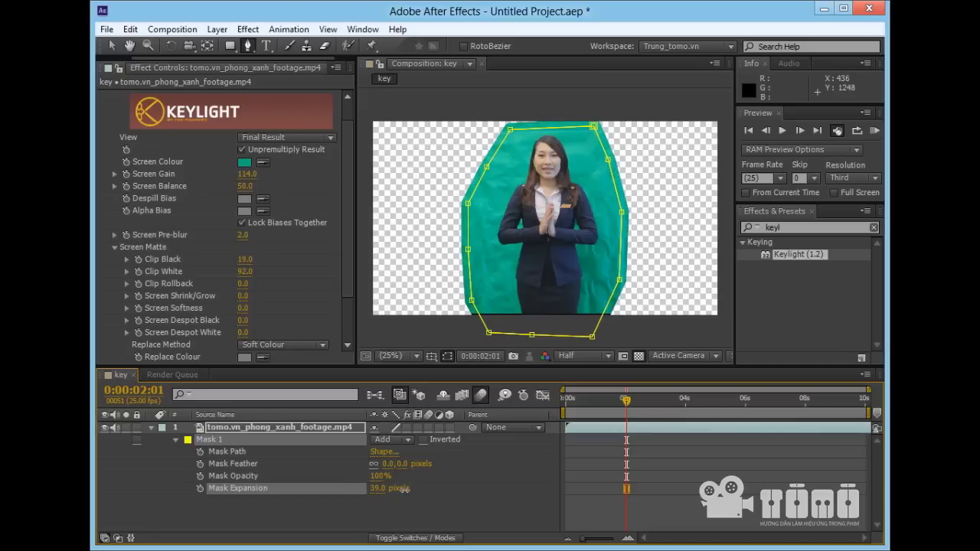
{"action": "left_click", "coordinate": [381, 490]}
{"action": "type", "text": "0"}
{"action": "key", "text": "Return"}
{"action": "left_click", "coordinate": [256, 430]}
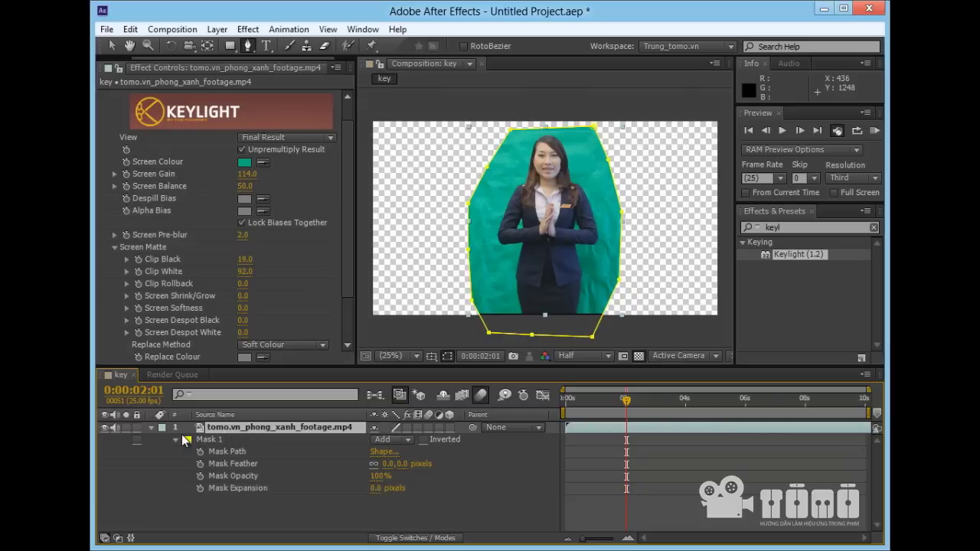
Deselect the layer, then reselect the presenter footage to show the keyed result inside its mask.
{"action": "key", "text": "F2"}
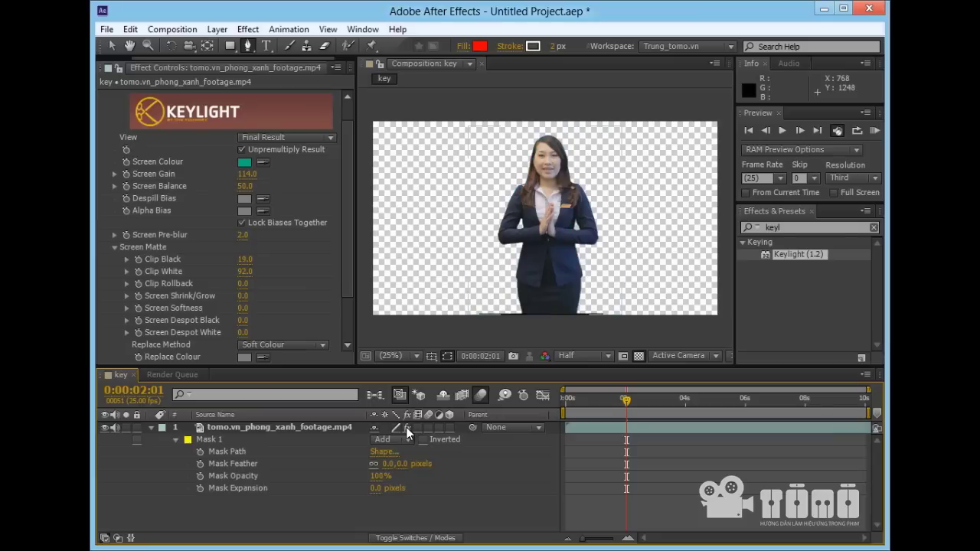
{"action": "left_click", "coordinate": [324, 429]}
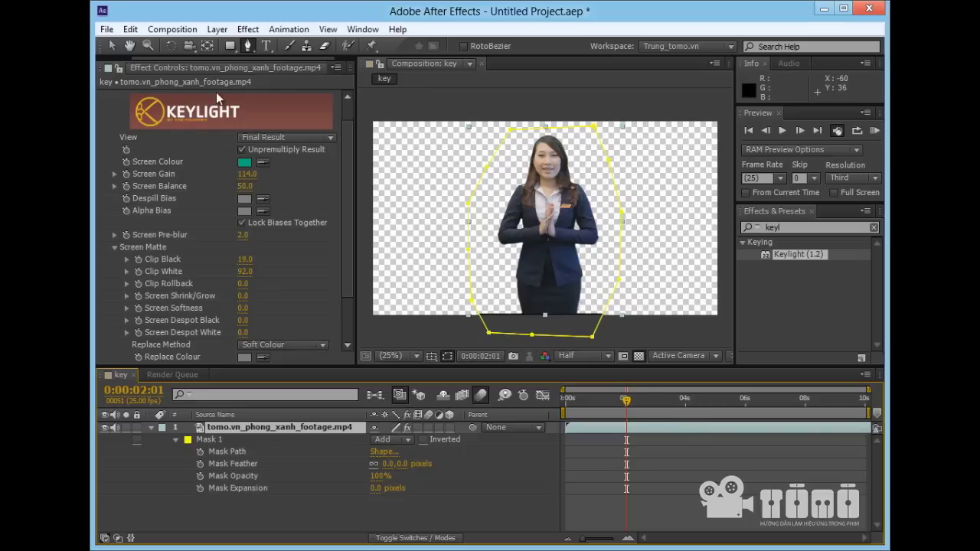
{"action": "left_click", "coordinate": [363, 29]}
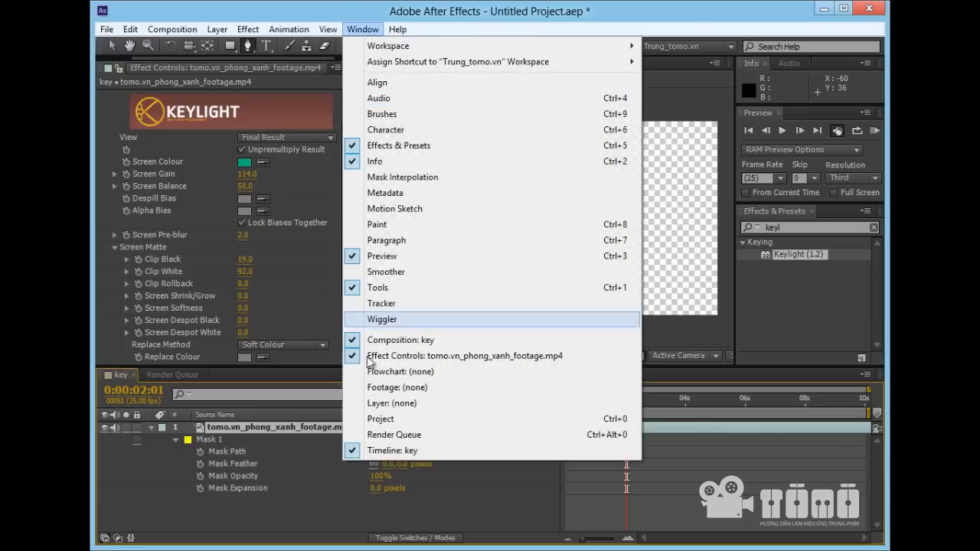
Add the café photo IMG_0585.JPG from the Project panel into the timeline beneath the presenter.
{"action": "left_click", "coordinate": [386, 409]}
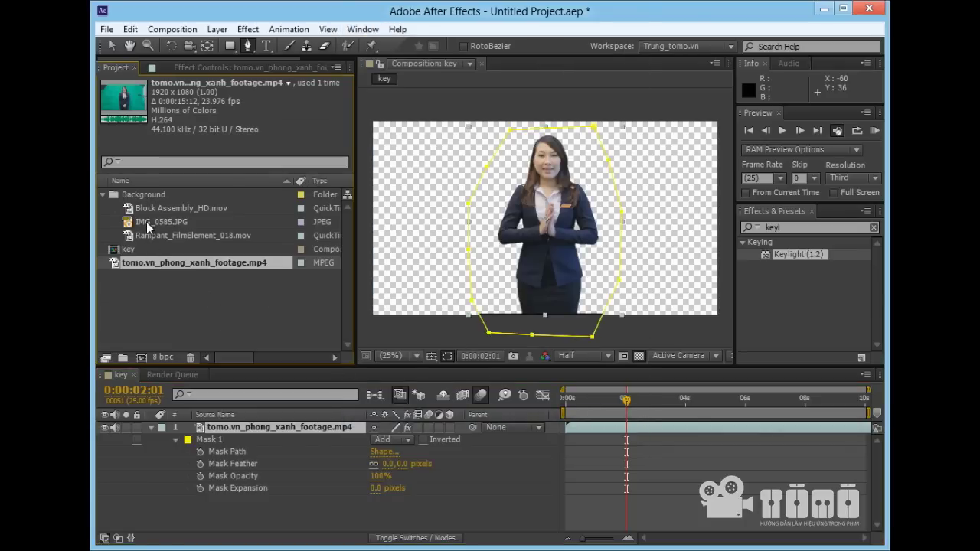
{"action": "left_click_drag", "start_coordinate": [141, 222], "coordinate": [211, 515]}
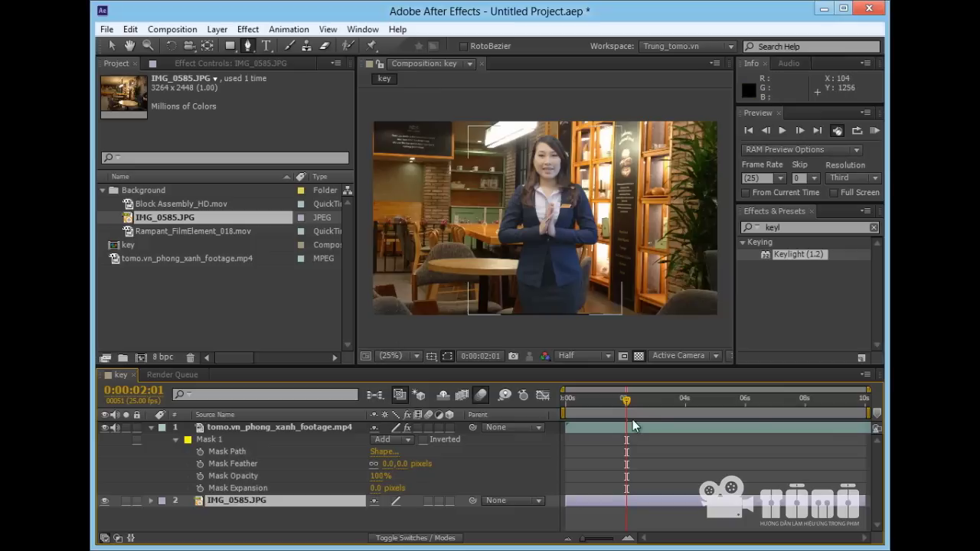
{"action": "mouse_move", "coordinate": [582, 402]}
{"action": "left_mouse_down"}
{"action": "mouse_move", "coordinate": [571, 410]}
{"action": "mouse_move", "coordinate": [584, 410]}
{"action": "left_mouse_up"}
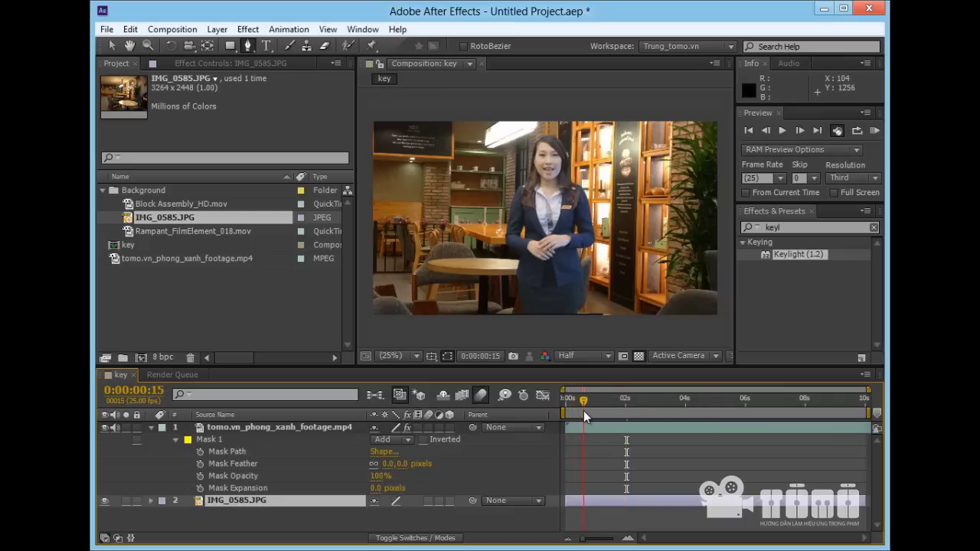
At frame 0:00:00:15, nudge the presenter layer slightly right and down and collapse its properties.
{"action": "left_click", "coordinate": [332, 423]}
{"action": "left_click", "coordinate": [112, 46]}
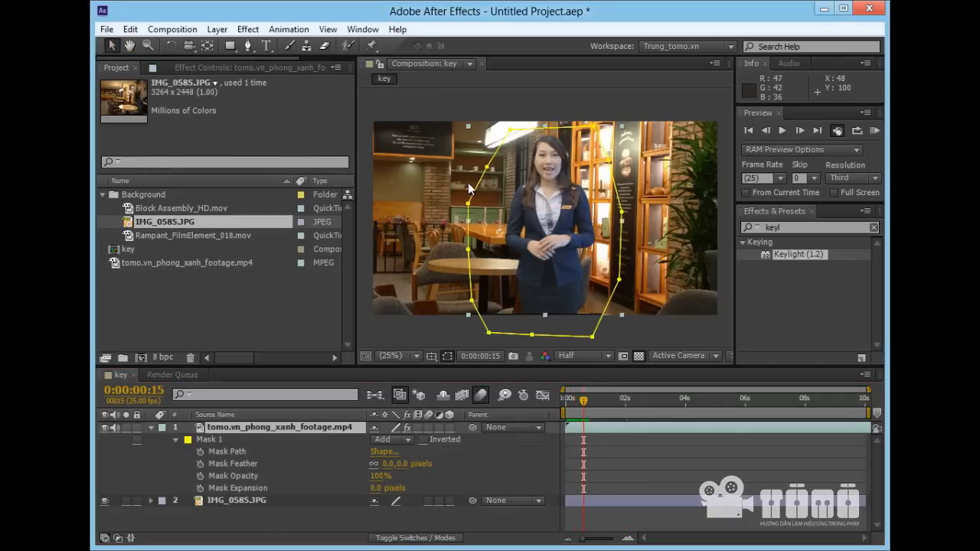
{"action": "left_click_drag", "start_coordinate": [546, 181], "coordinate": [552, 186]}
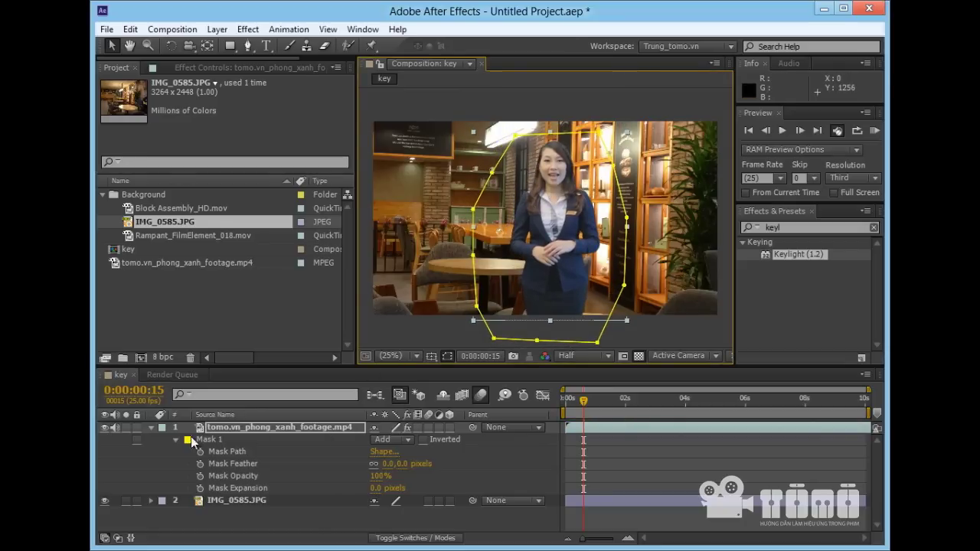
{"action": "left_click", "coordinate": [153, 427]}
{"action": "left_click", "coordinate": [152, 427]}
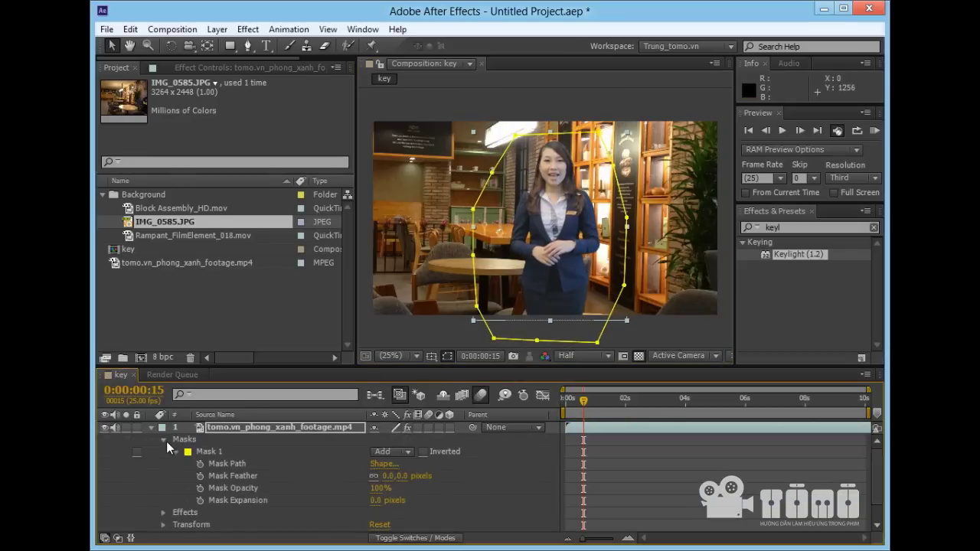
{"action": "left_click", "coordinate": [162, 439]}
{"action": "left_click", "coordinate": [151, 427]}
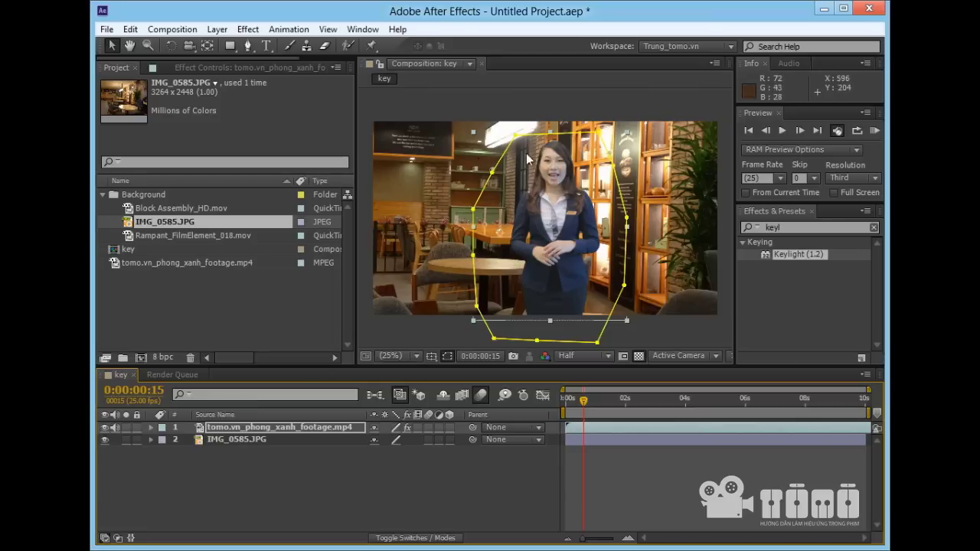
{"action": "double_click", "coordinate": [789, 226]}
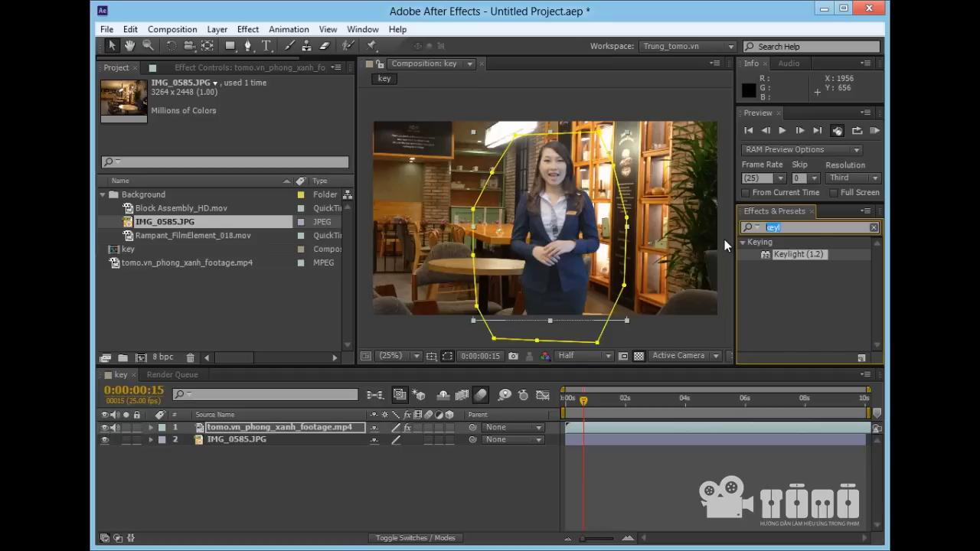
Search 'cur' in Effects & Presets, apply Curves to the presenter, and switch its channel to Red.
{"action": "type", "text": "cũ"}
{"action": "type", "text": "r"}
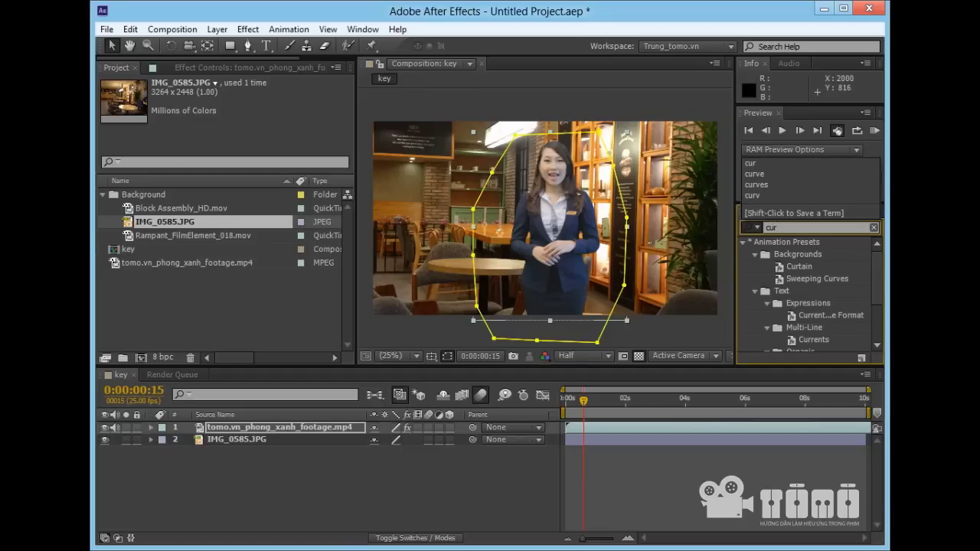
{"action": "left_click_drag", "start_coordinate": [879, 273], "coordinate": [877, 302]}
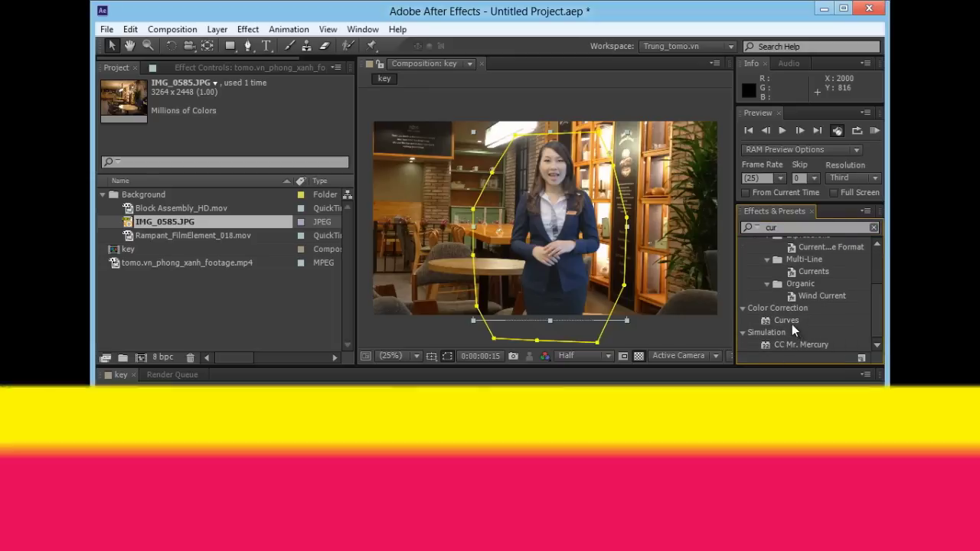
{"action": "left_click", "coordinate": [784, 322]}
{"action": "double_click", "coordinate": [784, 322]}
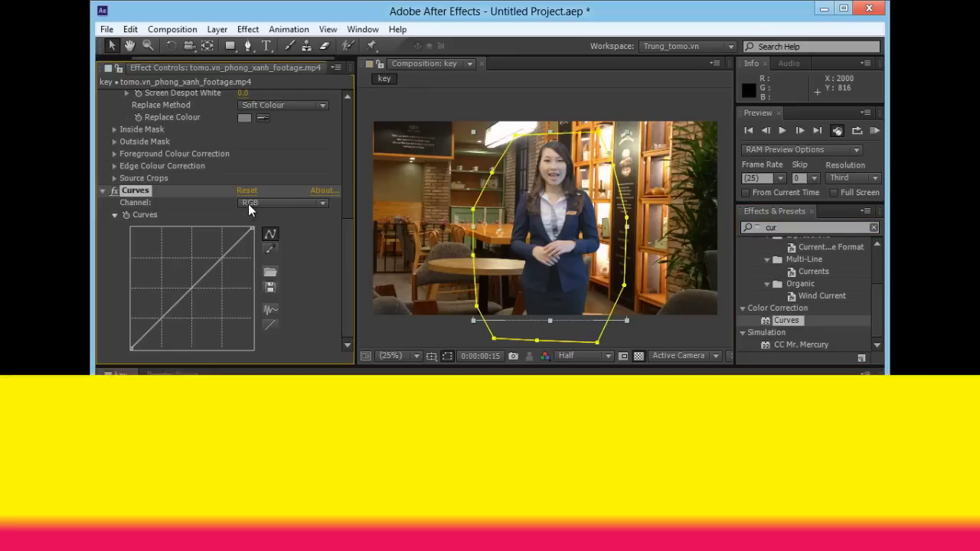
{"action": "left_click", "coordinate": [249, 204]}
{"action": "left_click", "coordinate": [255, 234]}
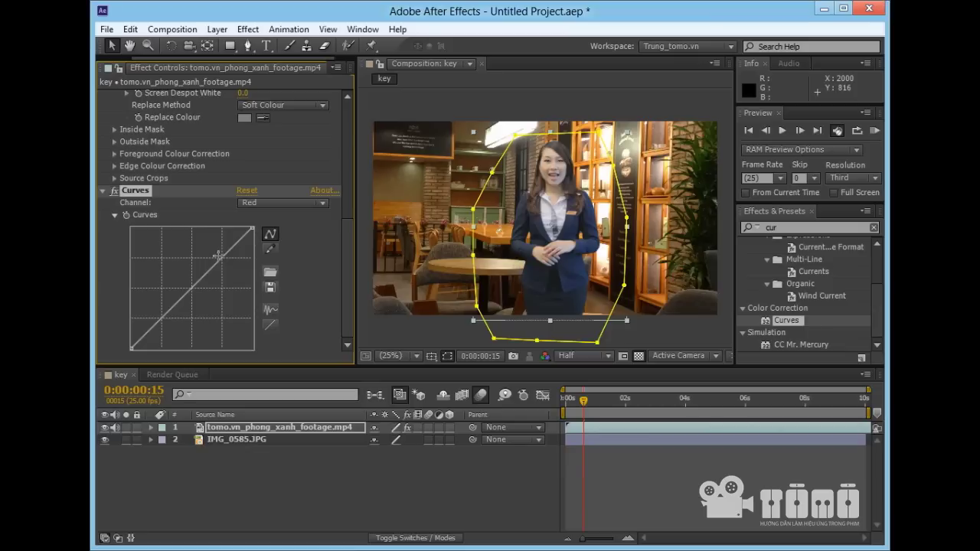
Raise the Red curve slightly, then switch Curves to Blue and raise its curve slightly too.
{"action": "left_click", "coordinate": [219, 256]}
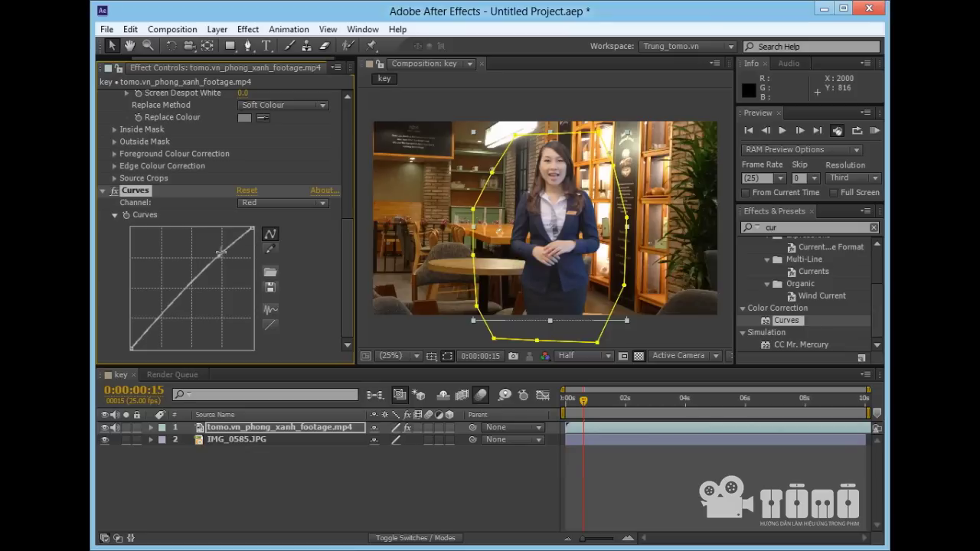
{"action": "left_click", "coordinate": [283, 203]}
{"action": "left_click", "coordinate": [278, 266]}
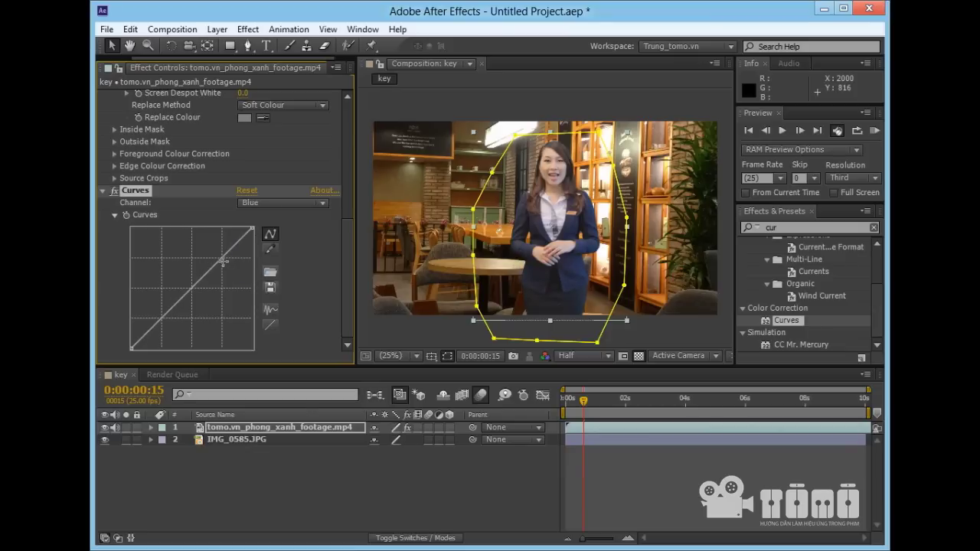
{"action": "left_click", "coordinate": [224, 259]}
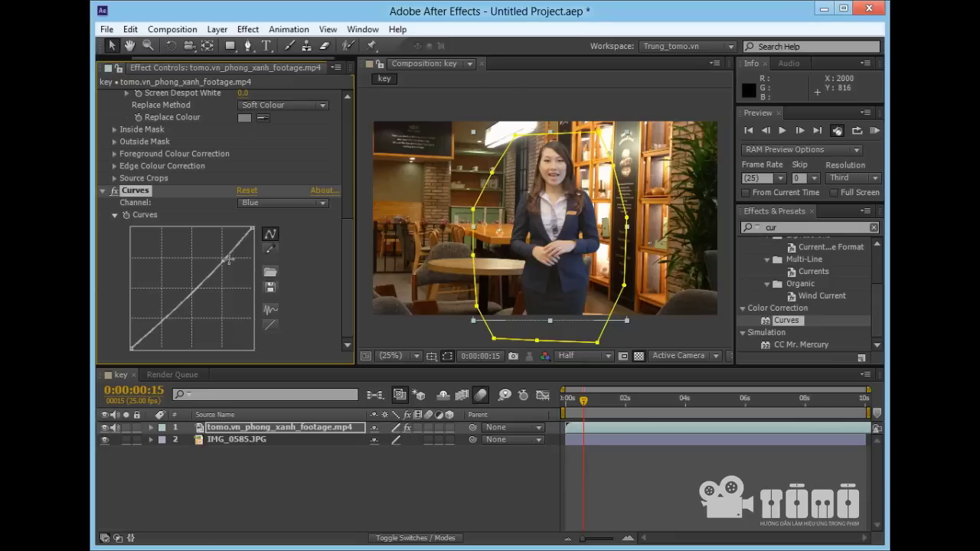